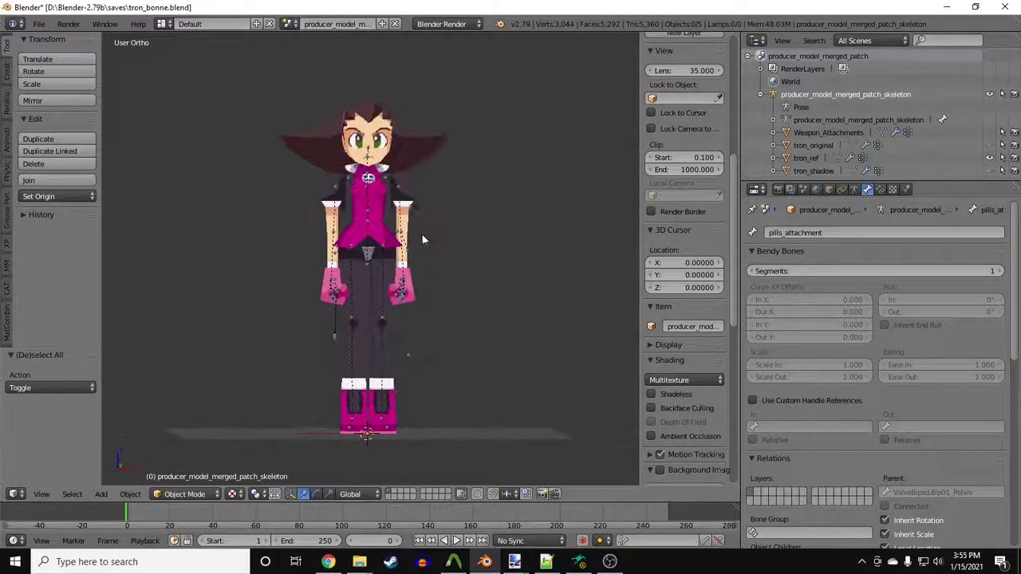
# Step: In Pose Mode, rotate the left upper arm bone about -100° and the left thigh bone -39° from the front
pyautogui.press('KP_1')
pyautogui.hotkey('ctrl', 'Tab')
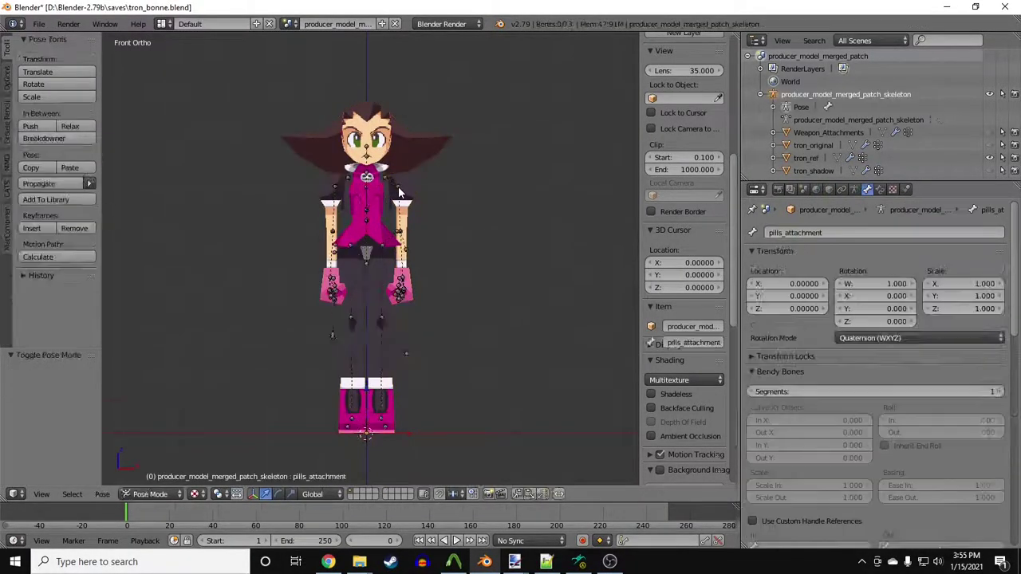
pyautogui.rightClick(401, 213)
pyautogui.press('r')
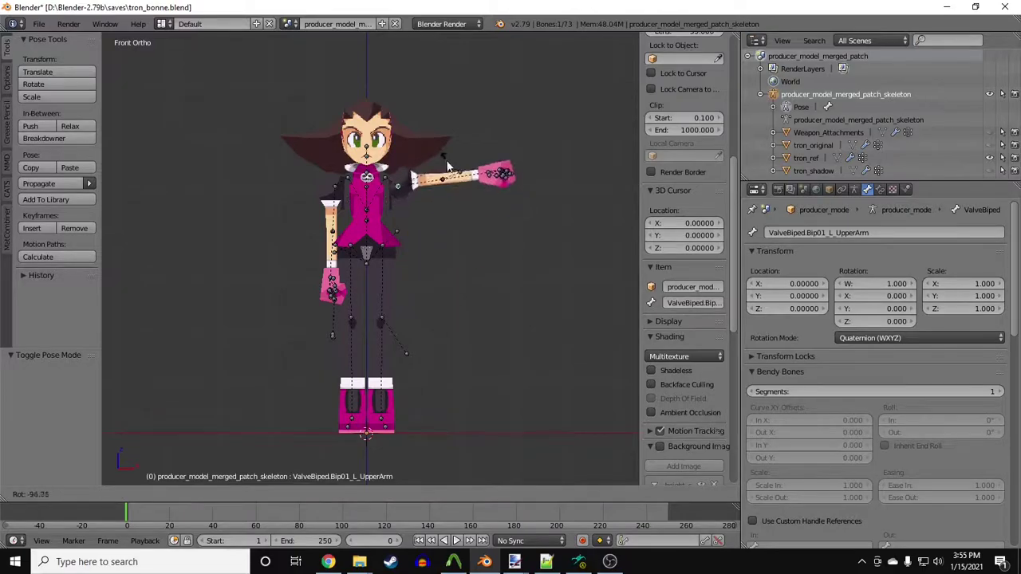
pyautogui.click(399, 238)
pyautogui.rightClick(380, 254)
pyautogui.press('r')
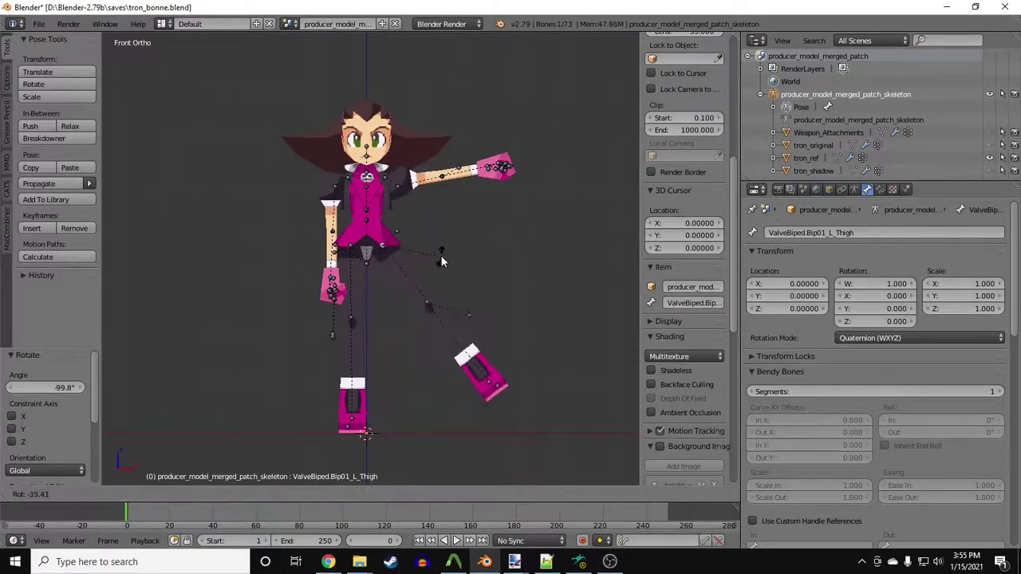
pyautogui.click(438, 297)
# Step: Rotate the left calf bone -86.2° from the side and bend the left foot bone
pyautogui.rightClick(428, 303)
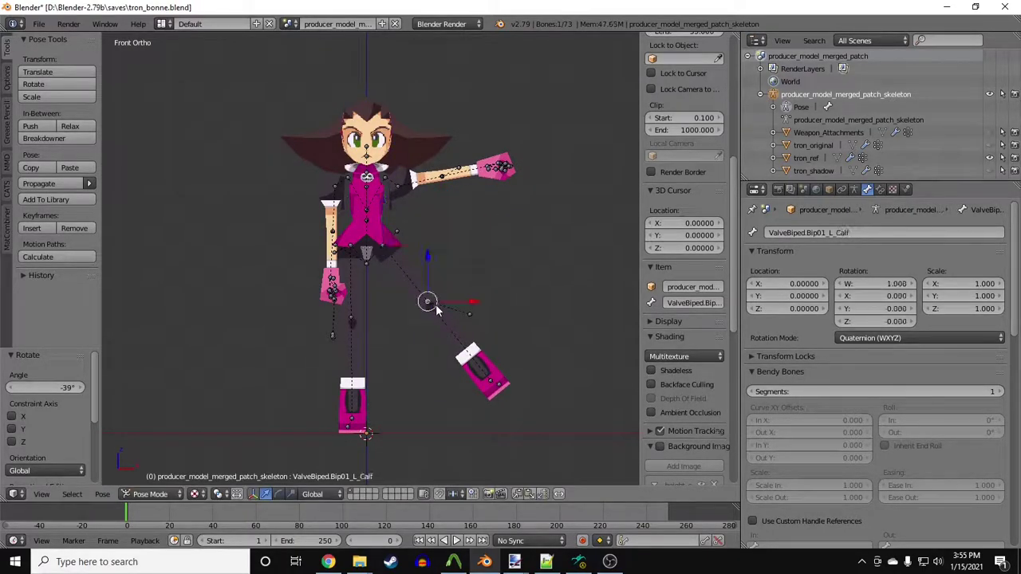
pyautogui.press('KP_3')
pyautogui.press('r')
pyautogui.click(429, 271)
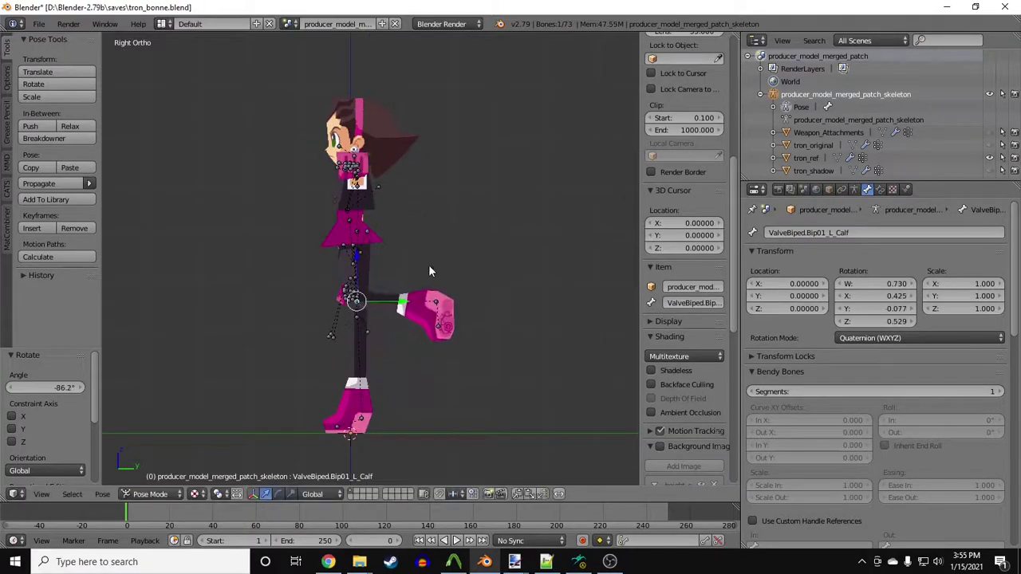
pyautogui.rightClick(435, 306)
pyautogui.press('r')
pyautogui.click(450, 236)
pyautogui.moveTo(450, 236); pyautogui.dragTo(594, 244, button='middle')
# Step: Clear the pose rotation of all bones and deselect them
pyautogui.press('KP_1')
pyautogui.press('a')
pyautogui.hotkey('alt', 'r')
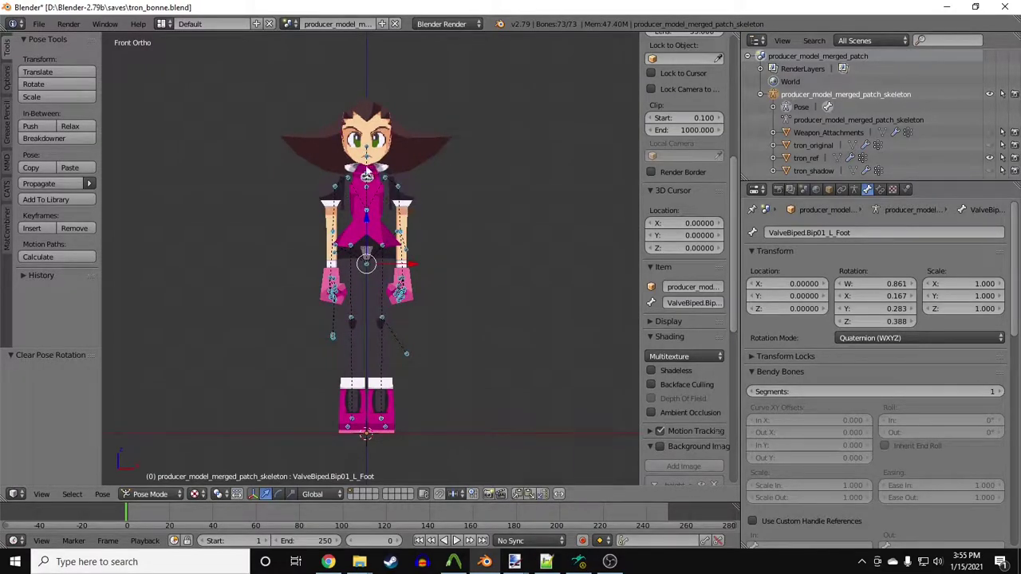
pyautogui.press('a')
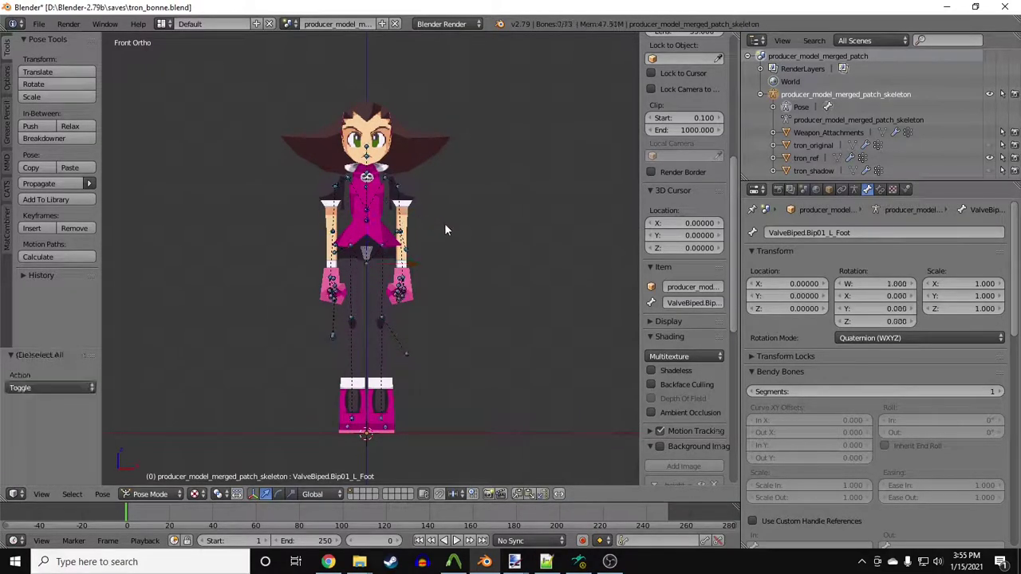
pyautogui.keyDown('shift'); pyautogui.moveTo(444, 223); pyautogui.dragTo(455, 249, button='middle'); pyautogui.keyUp('shift')
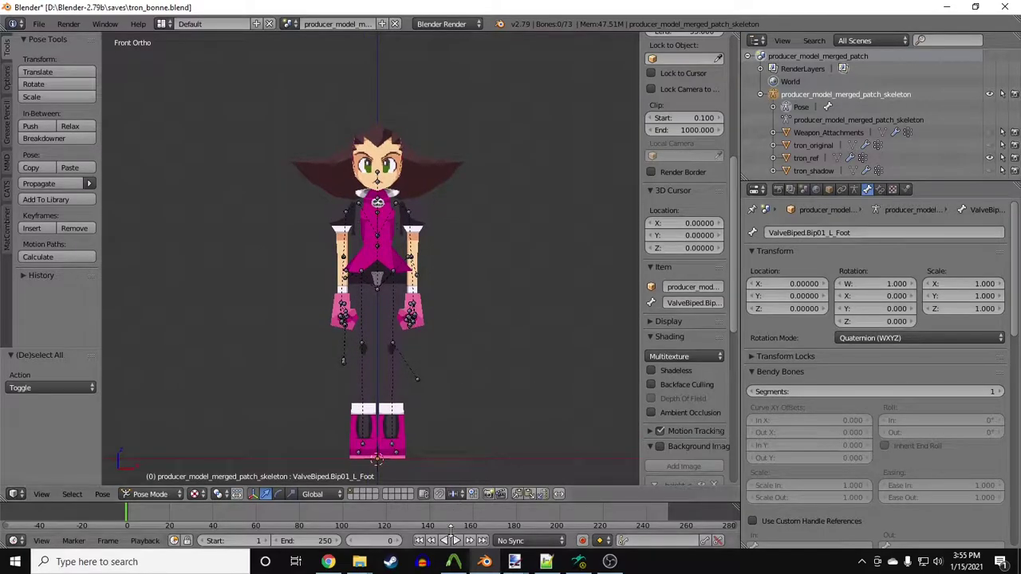
# Step: Switch to the model viewer and preview tron_bonne.mdl with the Idle_Standing_Rifle sequence
pyautogui.click(579, 561)
pyautogui.keyDown('ctrl'); pyautogui.moveTo(533, 236); pyautogui.dragTo(531, 230); pyautogui.keyUp('ctrl')
pyautogui.moveTo(532, 230); pyautogui.dragTo(502, 237, button='right')
pyautogui.keyDown('ctrl'); pyautogui.moveTo(502, 237); pyautogui.dragTo(511, 239); pyautogui.keyUp('ctrl')
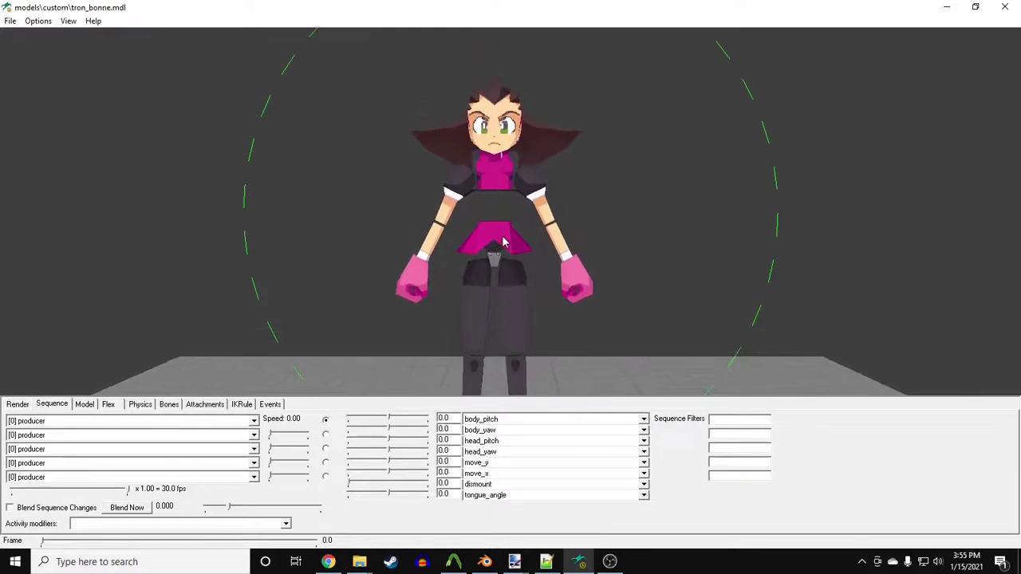
pyautogui.moveTo(511, 240); pyautogui.dragTo(759, 235, button='right')
pyautogui.click(199, 420)
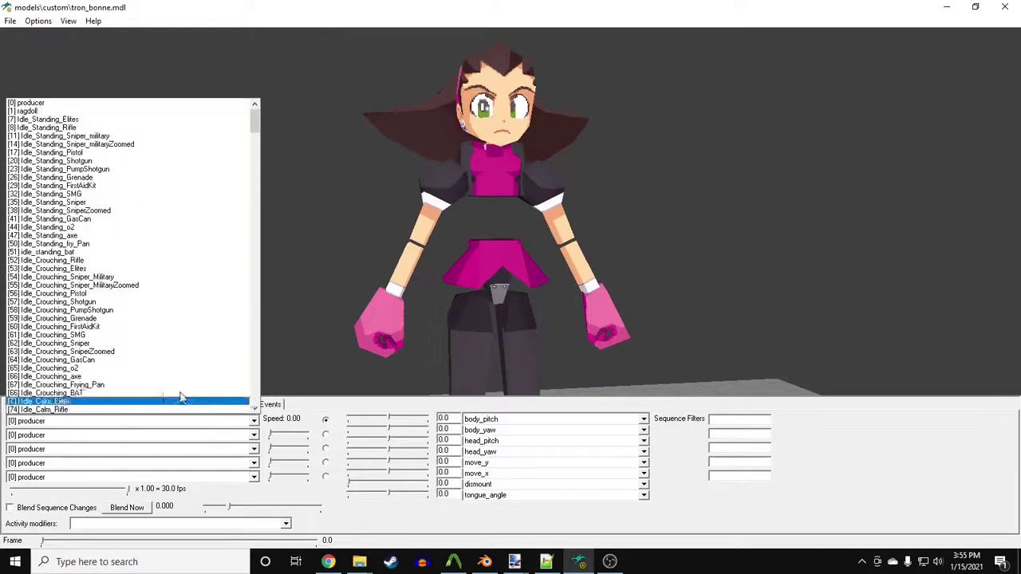
pyautogui.click(95, 126)
pyautogui.moveTo(321, 187); pyautogui.dragTo(470, 292)
# Step: Switch back to Blender and import producer.smd from the survivor_producer_anims folder, appended to the existing skeleton
pyautogui.hotkey('alt', 'Tab')
pyautogui.click(192, 128)
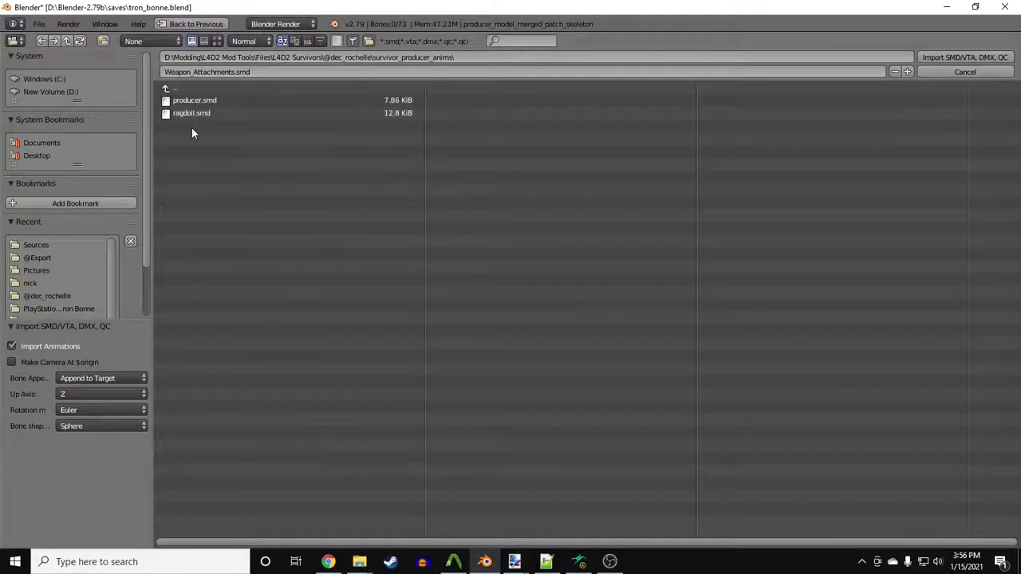
pyautogui.doubleClick(207, 100)
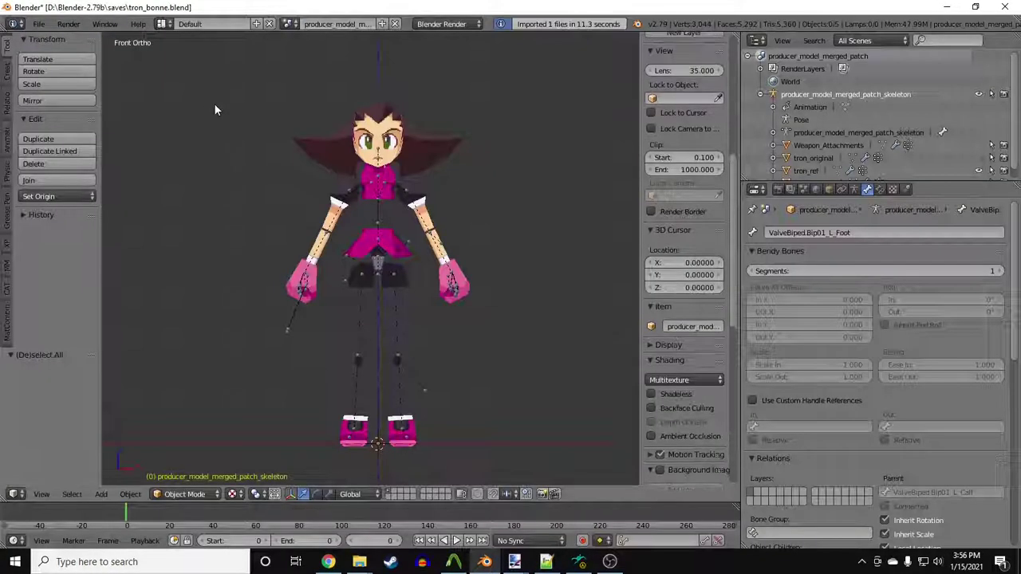
pyautogui.moveTo(419, 257); pyautogui.dragTo(212, 259, button='middle')
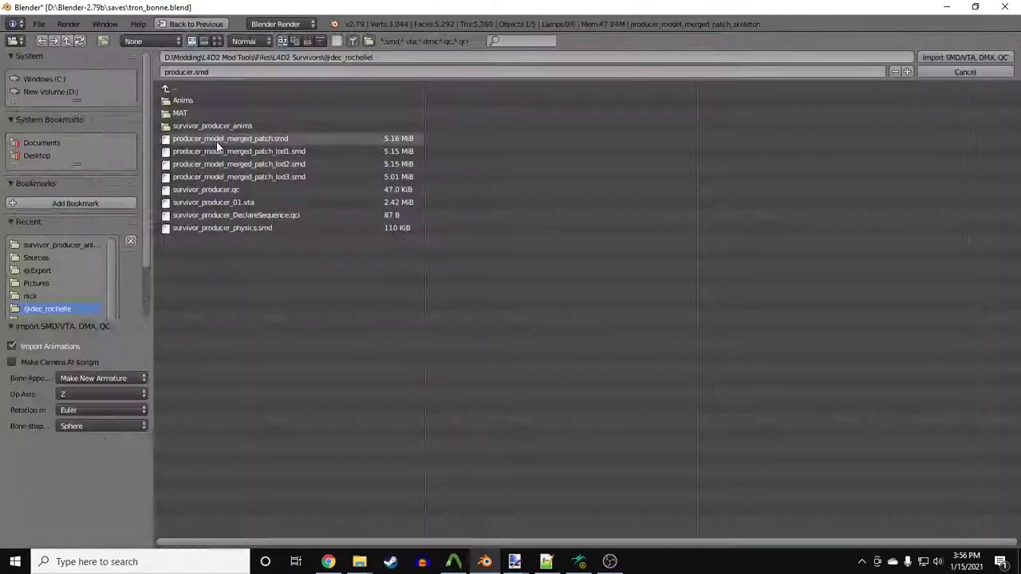
# Step: Import producer_model_merged_patch.smd as a new armature and compare it with the custom model in wireframe from front and side
pyautogui.click(216, 142)
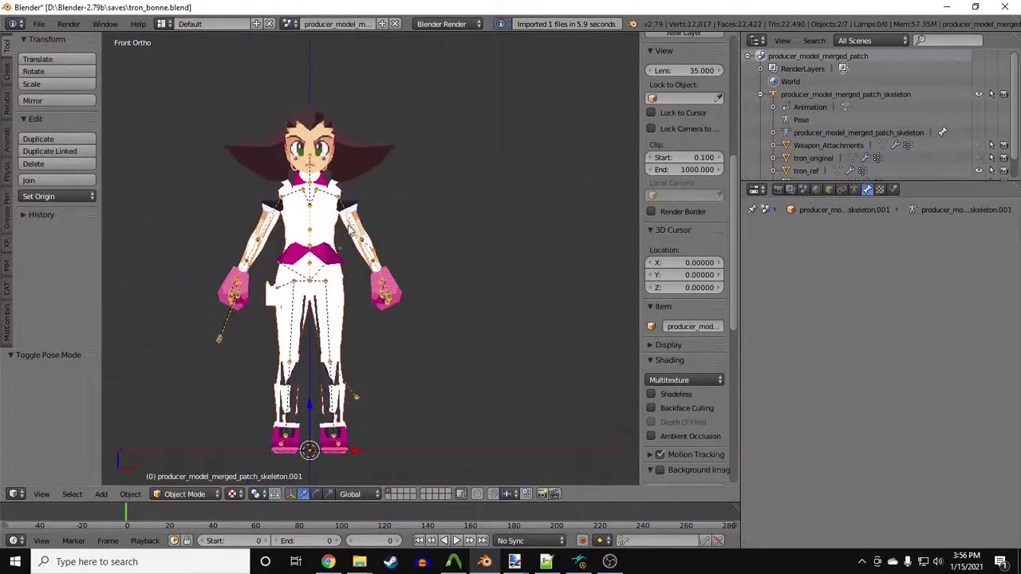
pyautogui.scroll(3, 338, 233)
pyautogui.scroll(-2, 319, 207)
pyautogui.keyDown('shift'); pyautogui.moveTo(319, 208); pyautogui.dragTo(436, 285, button='middle'); pyautogui.keyUp('shift')
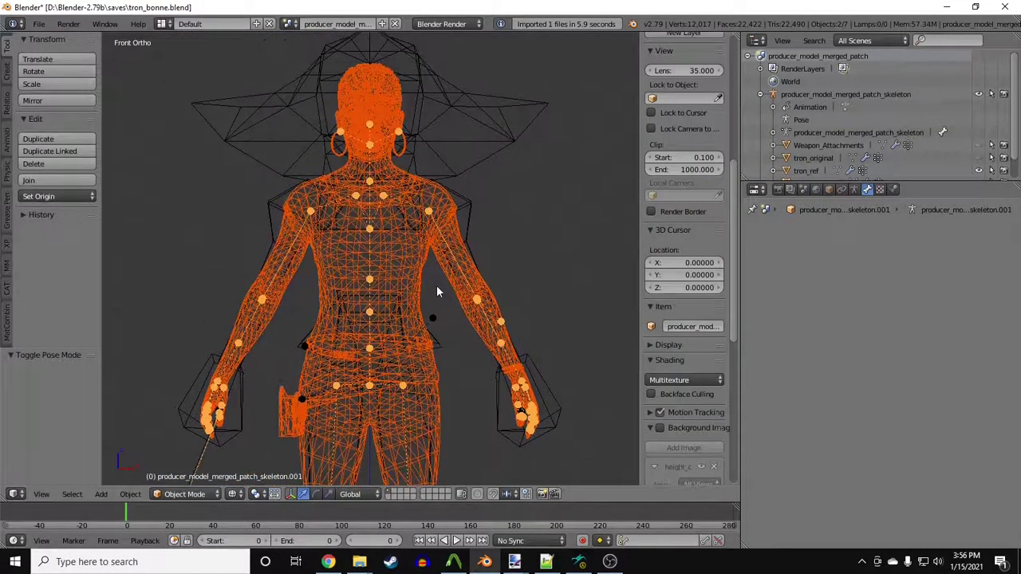
pyautogui.scroll(-3, 460, 243)
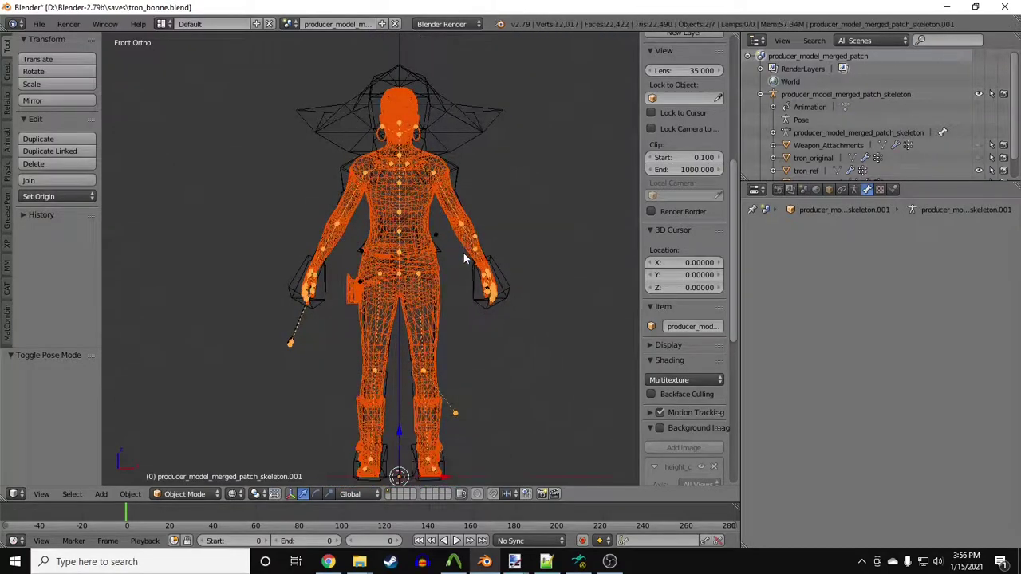
pyautogui.press('KP_3')
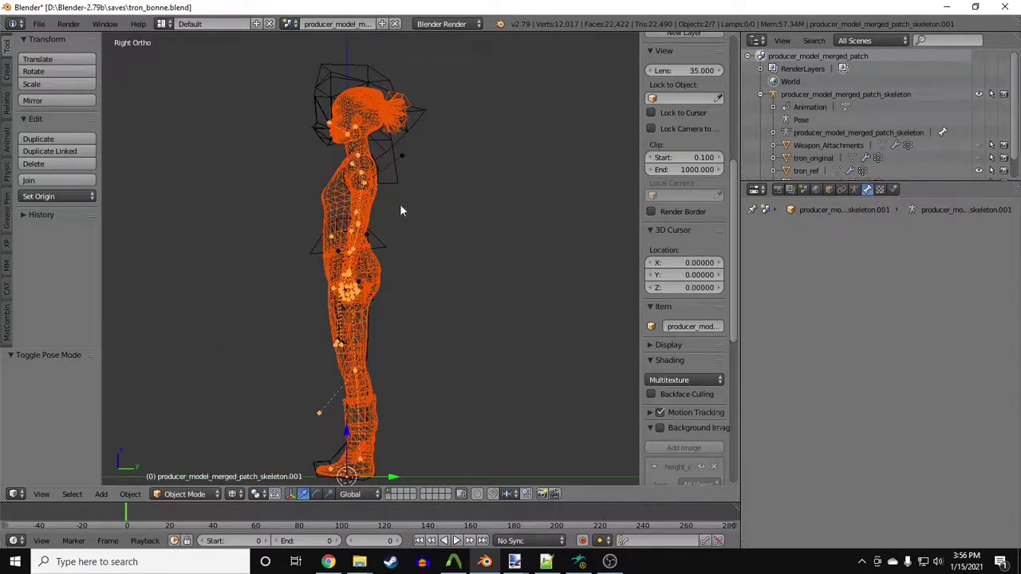
pyautogui.press('KP_1')
pyautogui.scroll(2, 455, 228)
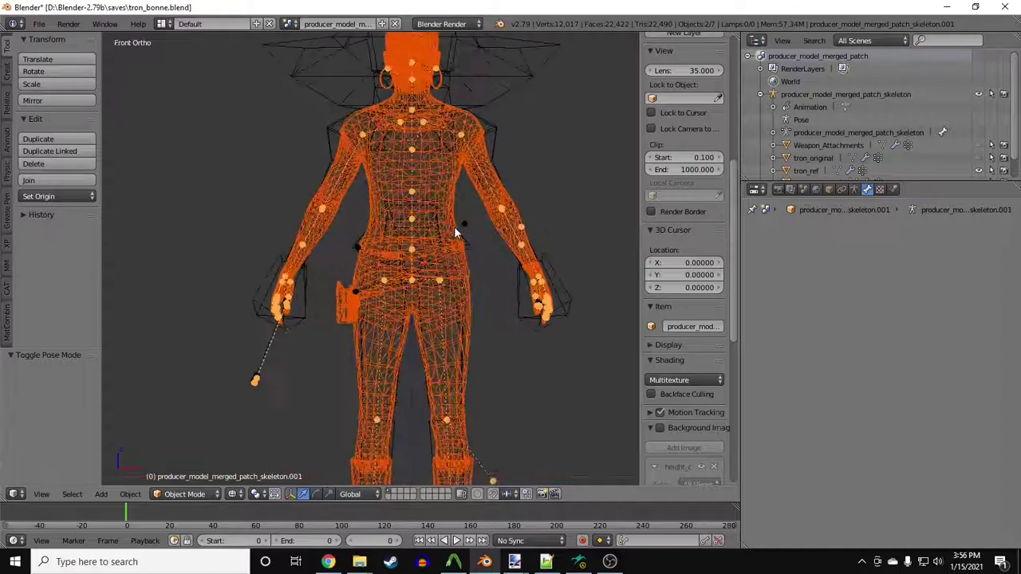
# Step: Try moving the imported reference skeleton about 1.6 along X to compare its bones, then undo the move
pyautogui.press('g')
pyautogui.press('x')
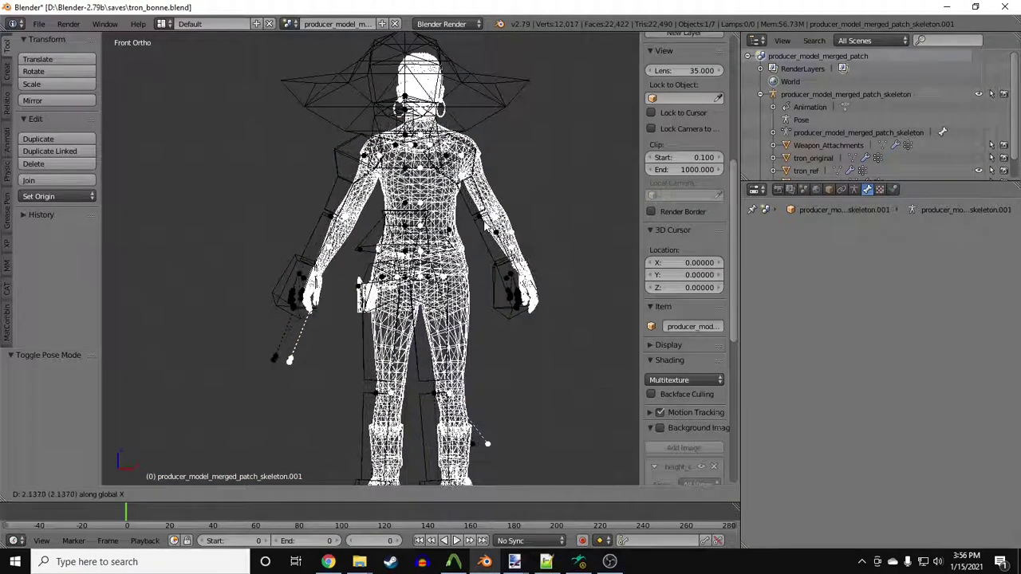
pyautogui.click(479, 223)
pyautogui.scroll(8, 479, 223)
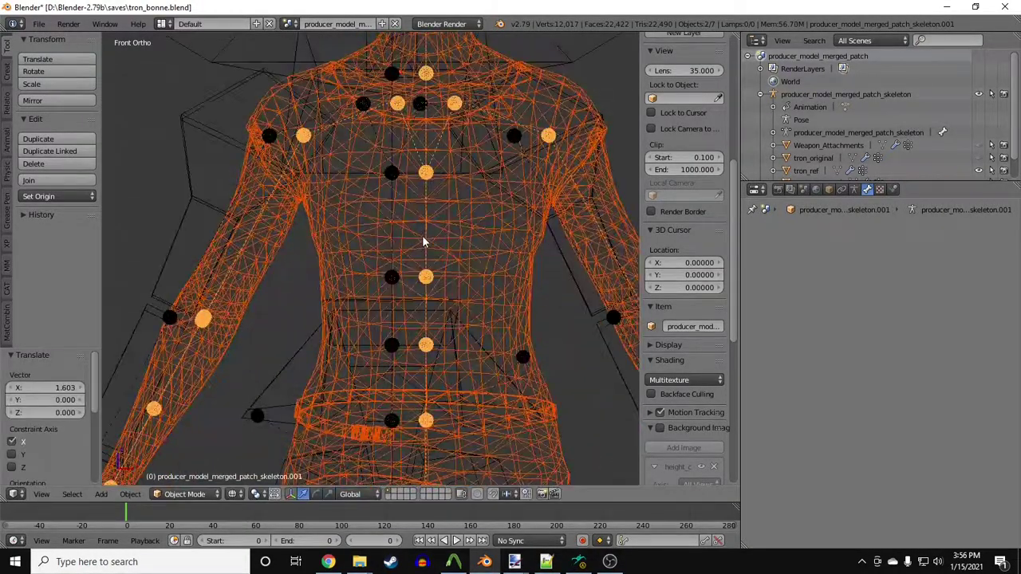
pyautogui.keyDown('shift'); pyautogui.moveTo(433, 415); pyautogui.dragTo(399, 310, button='middle'); pyautogui.keyUp('shift')
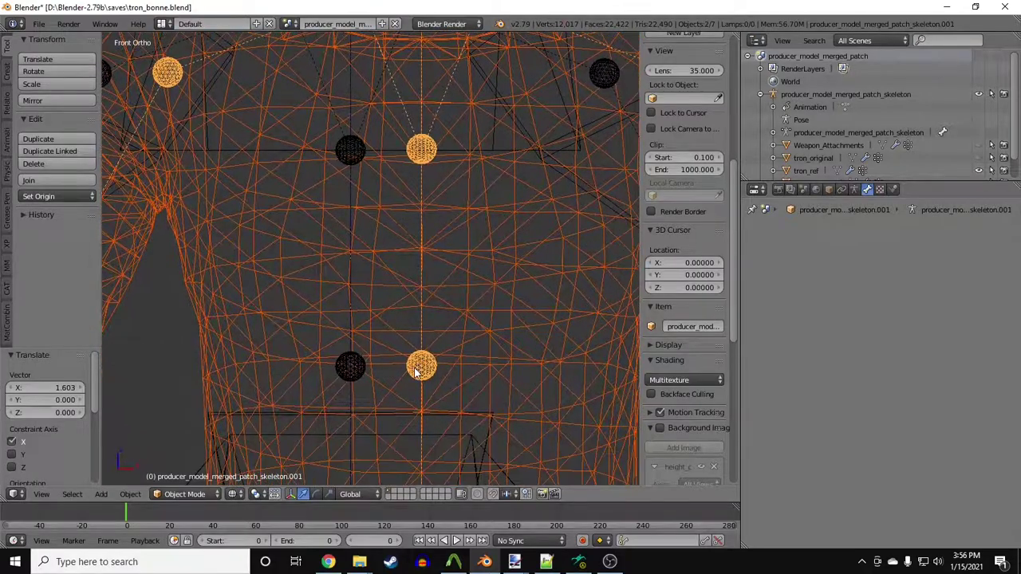
pyautogui.scroll(-7, 383, 364)
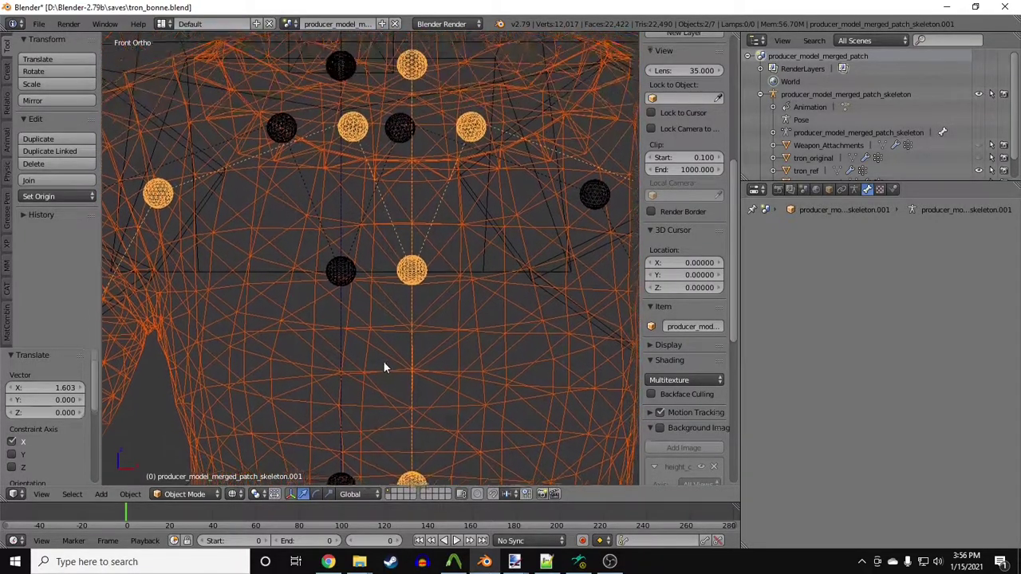
pyautogui.scroll(-3, 385, 379)
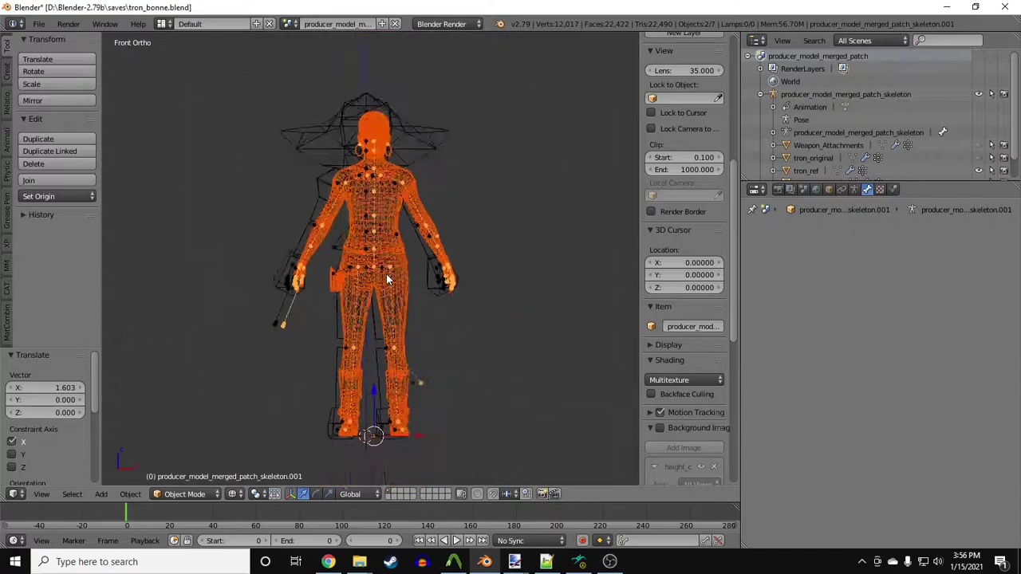
pyautogui.hotkey('ctrl', 'z')
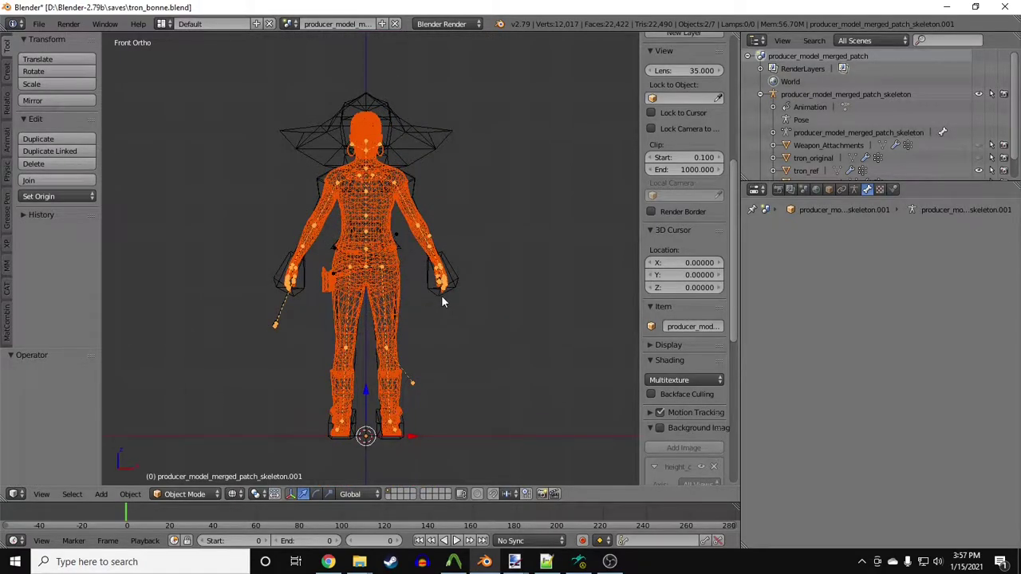
# Step: Check the overlap from side and front, then delete the imported reference model
pyautogui.press('KP_3')
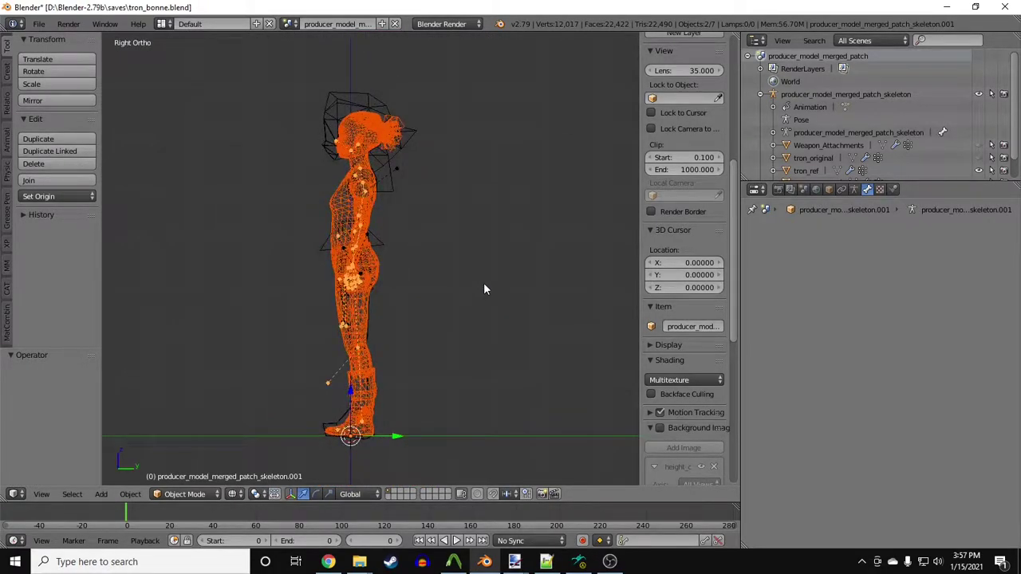
pyautogui.press('KP_1')
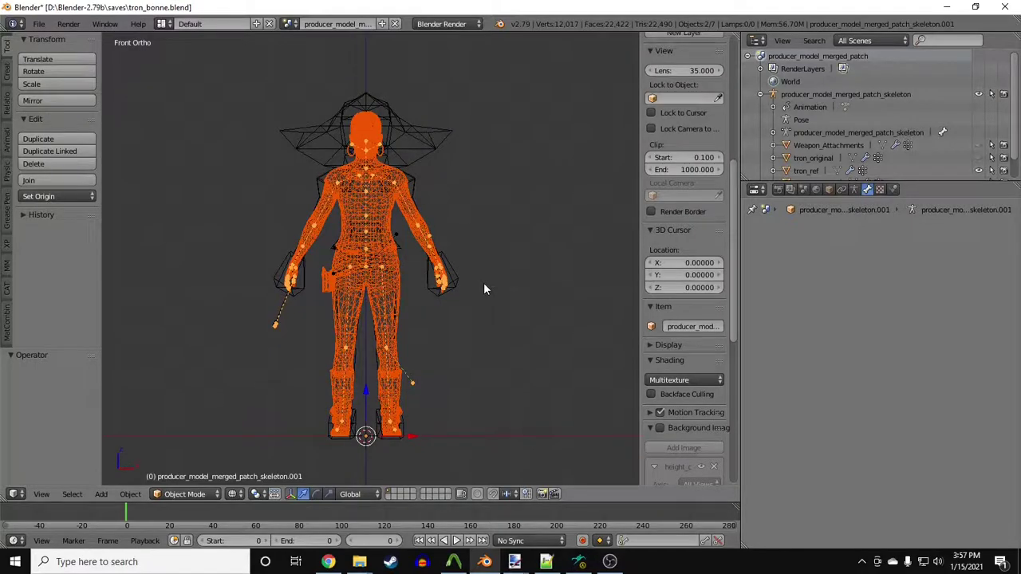
pyautogui.press('x')
pyautogui.click(483, 283)
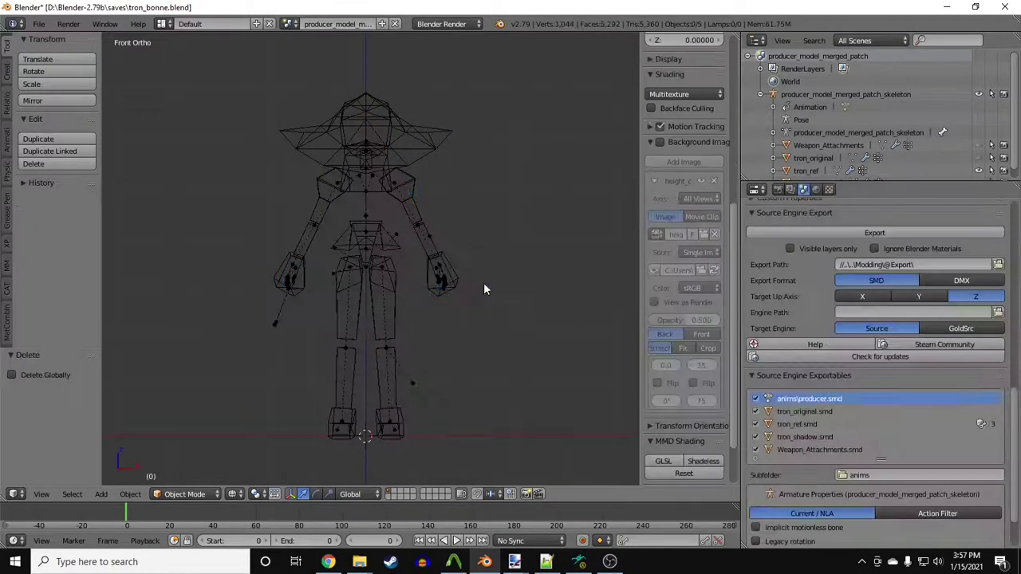
# Step: In solid shading, select all pose bones of producer_model_merged_patch_skeleton and delete their keyframes
pyautogui.press('z')
pyautogui.click(845, 94)
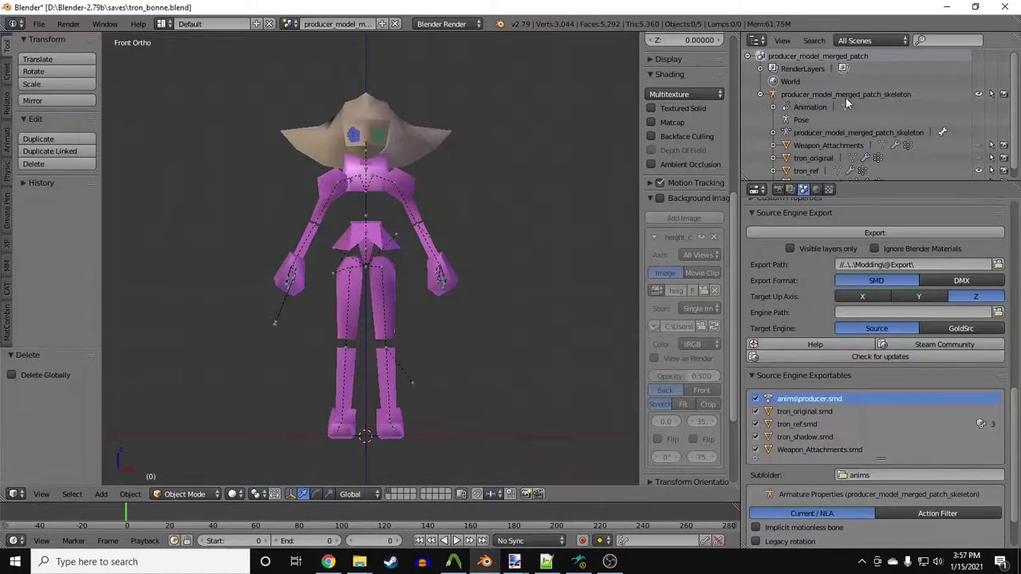
pyautogui.press('a')
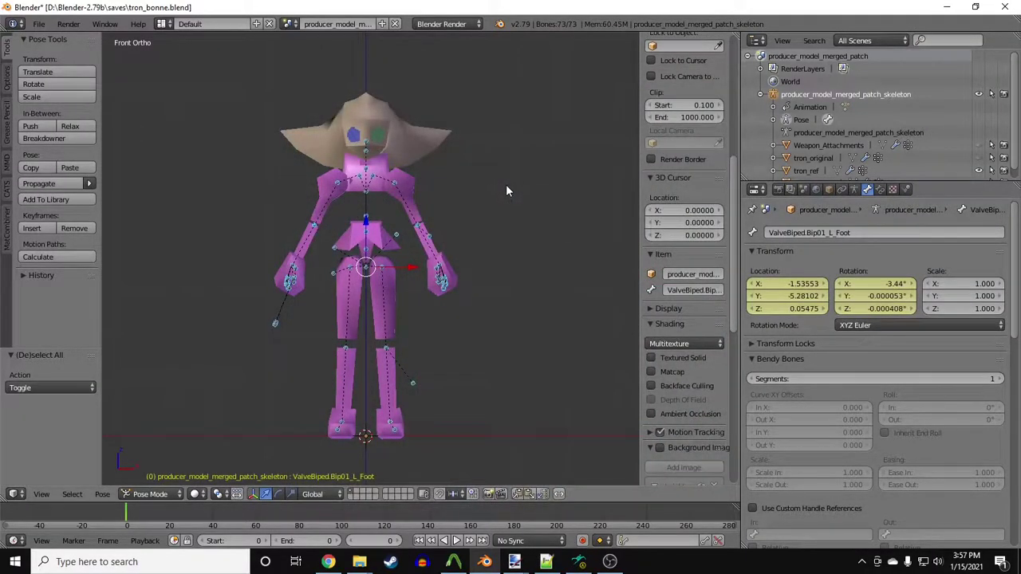
pyautogui.hotkey('alt', 'i')
pyautogui.click(504, 187)
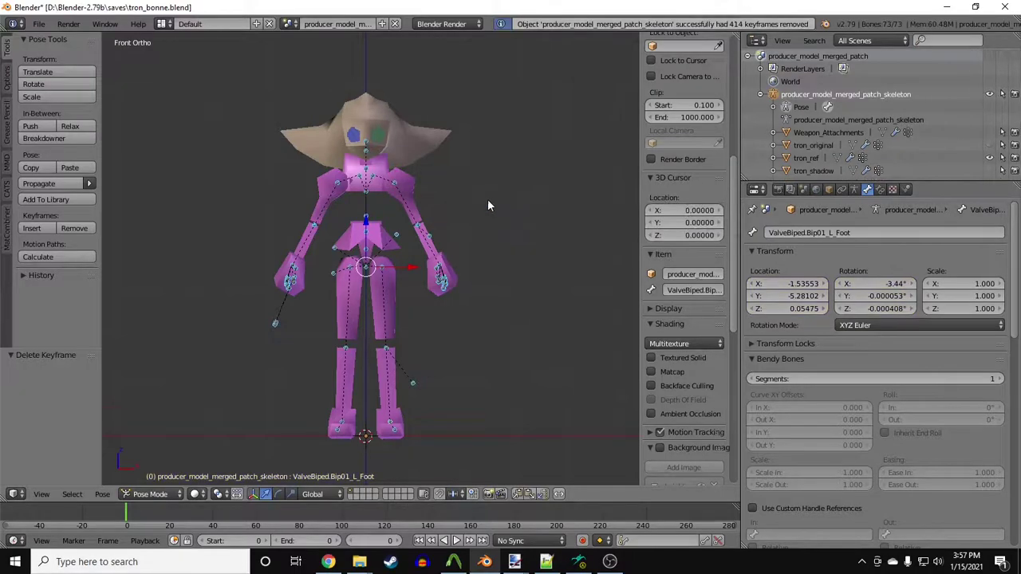
# Step: Try clearing the rotation of all bones, clear their location, and inspect the pose from the front in textured shading
pyautogui.hotkey('alt', 'r')
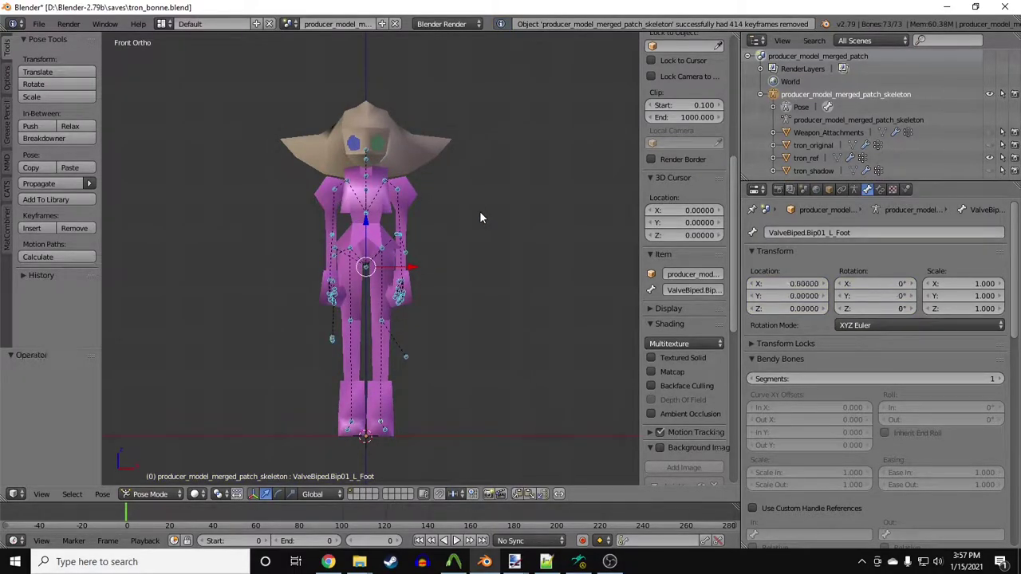
pyautogui.hotkey('alt', 'g')
pyautogui.moveTo(479, 211); pyautogui.dragTo(451, 229, button='middle')
pyautogui.press('KP_1')
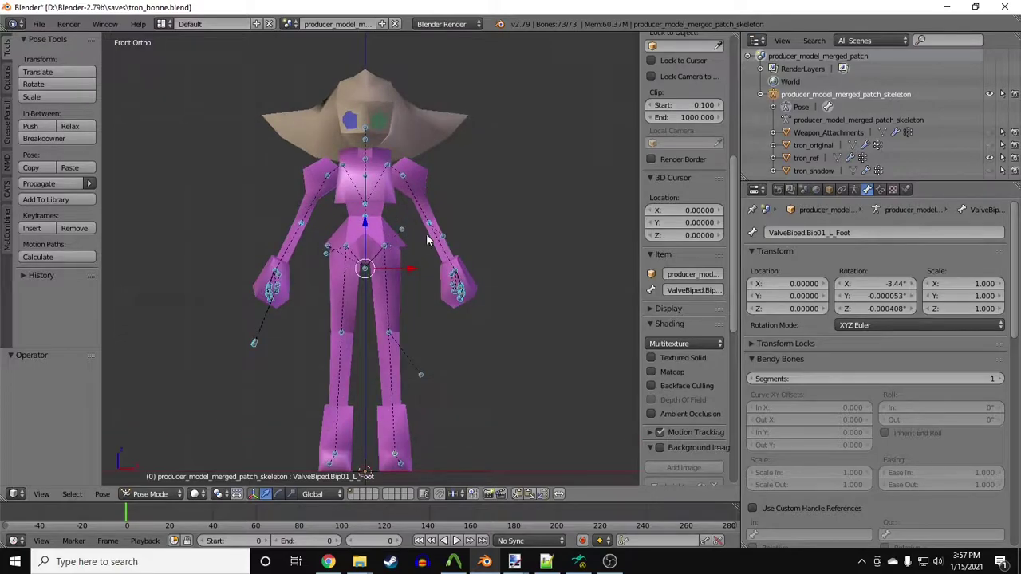
pyautogui.hotkey('alt', 'z')
# Step: Switch to the browser and find the L4D2 Survivor $DeclareSequence QCI files link in the Proportion Trick tutorial
pyautogui.hotkey('alt', 'Tab')
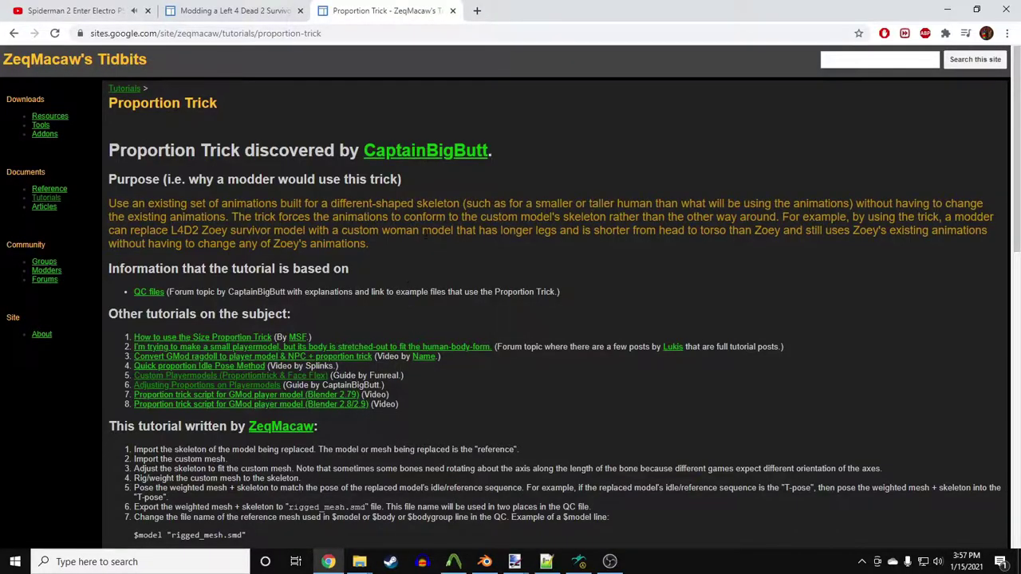
pyautogui.scroll(-4, 426, 237)
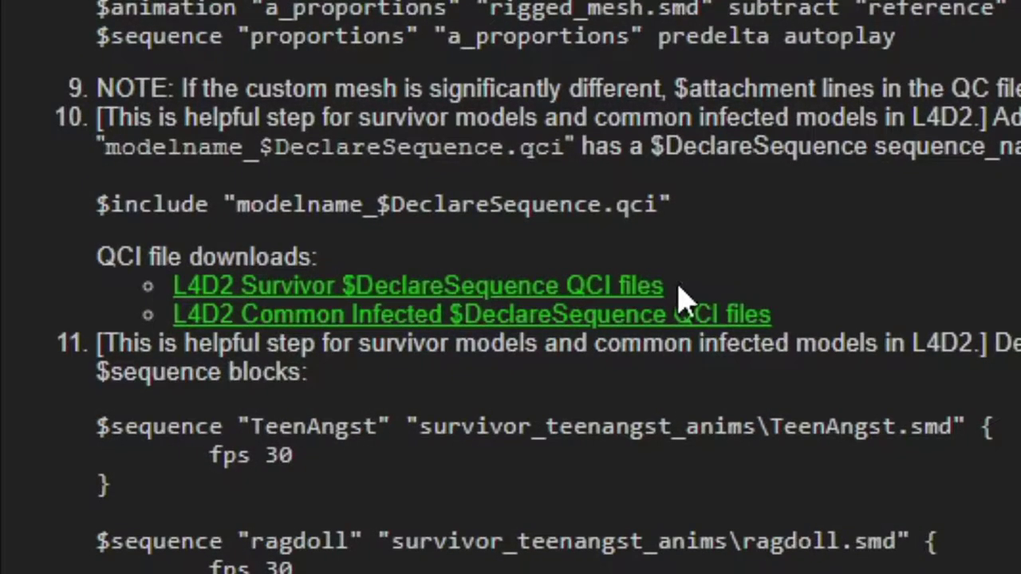
pyautogui.moveTo(327, 375); pyautogui.dragTo(253, 378)
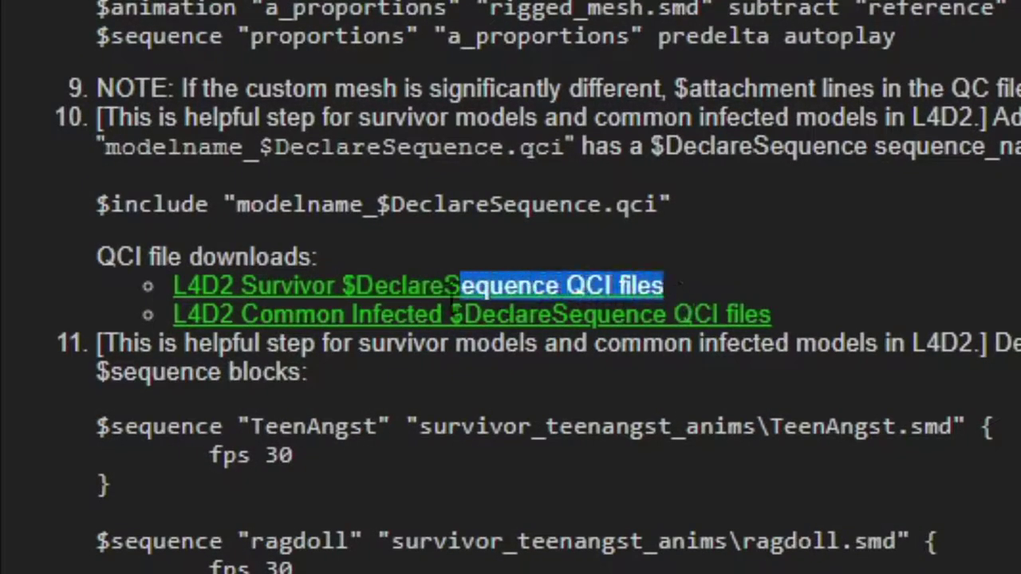
pyautogui.moveTo(455, 301); pyautogui.dragTo(177, 297)
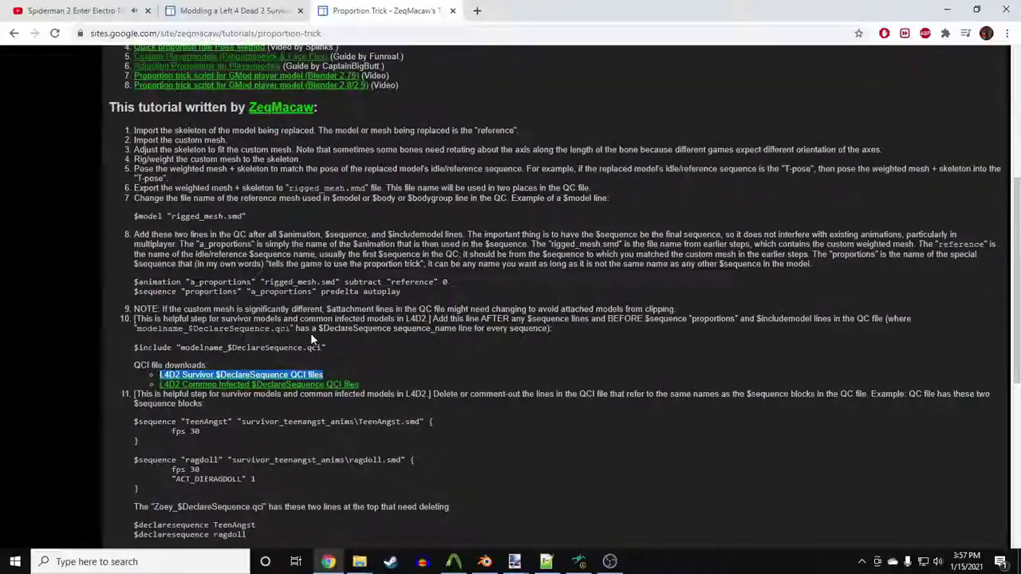
pyautogui.scroll(3, 310, 333)
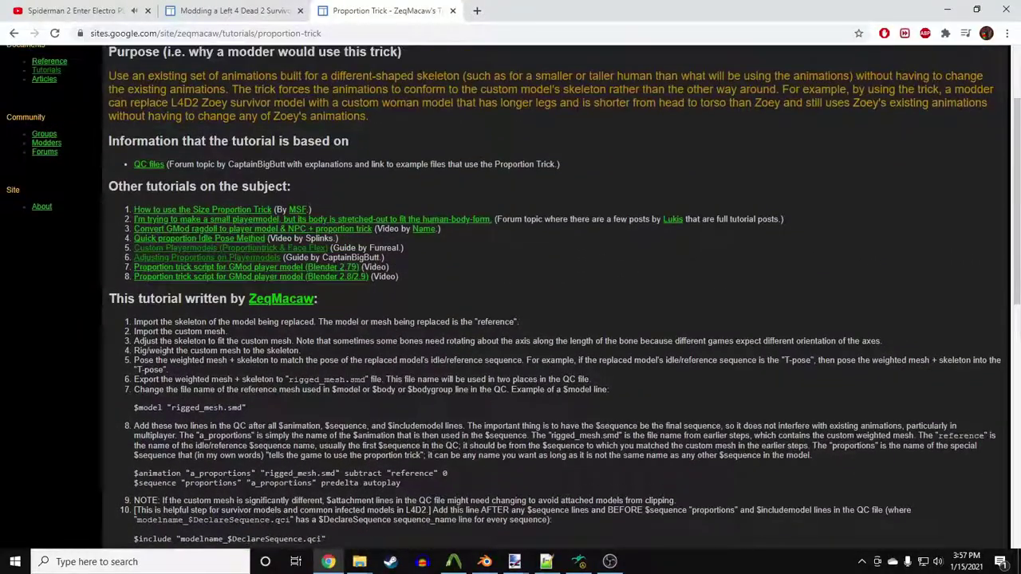
pyautogui.rightClick(360, 562)
pyautogui.click(345, 495)
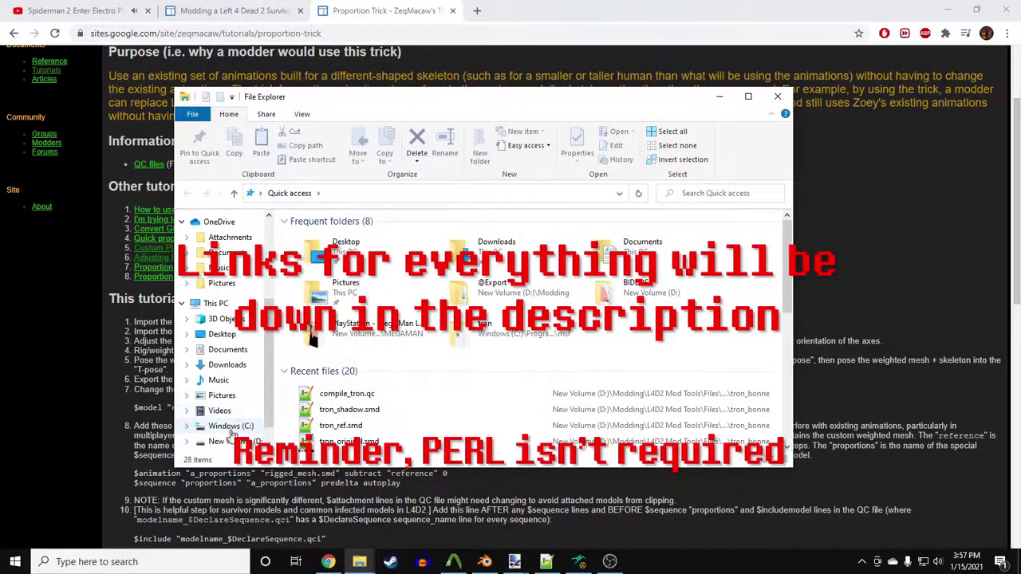
pyautogui.click(231, 441)
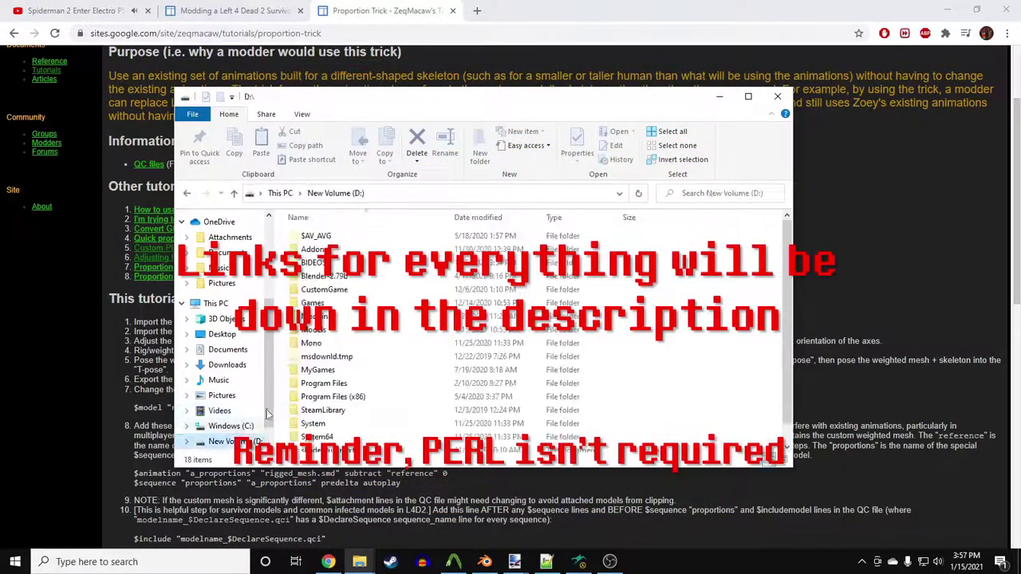
pyautogui.doubleClick(324, 317)
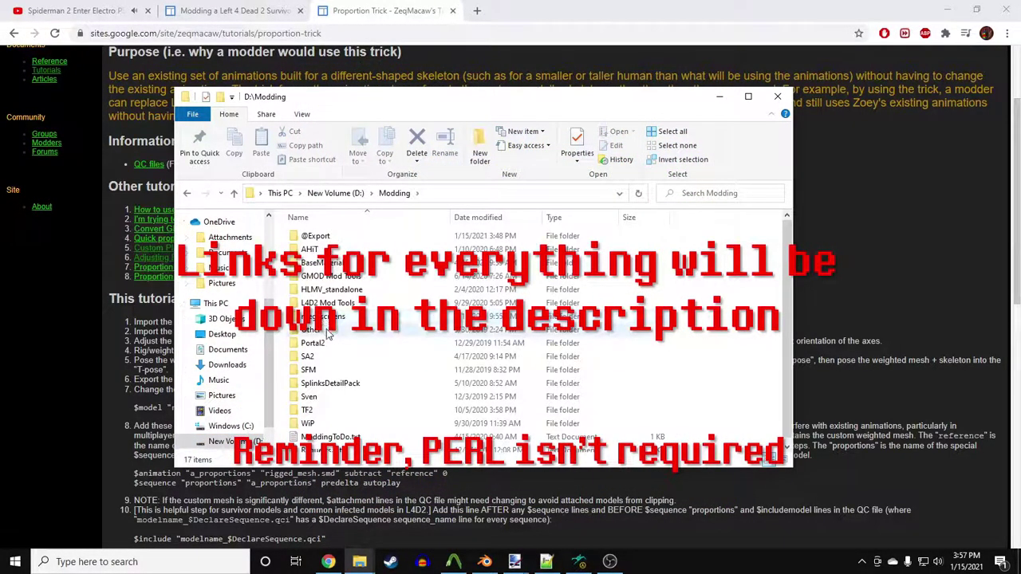
pyautogui.doubleClick(327, 303)
pyautogui.doubleClick(339, 263)
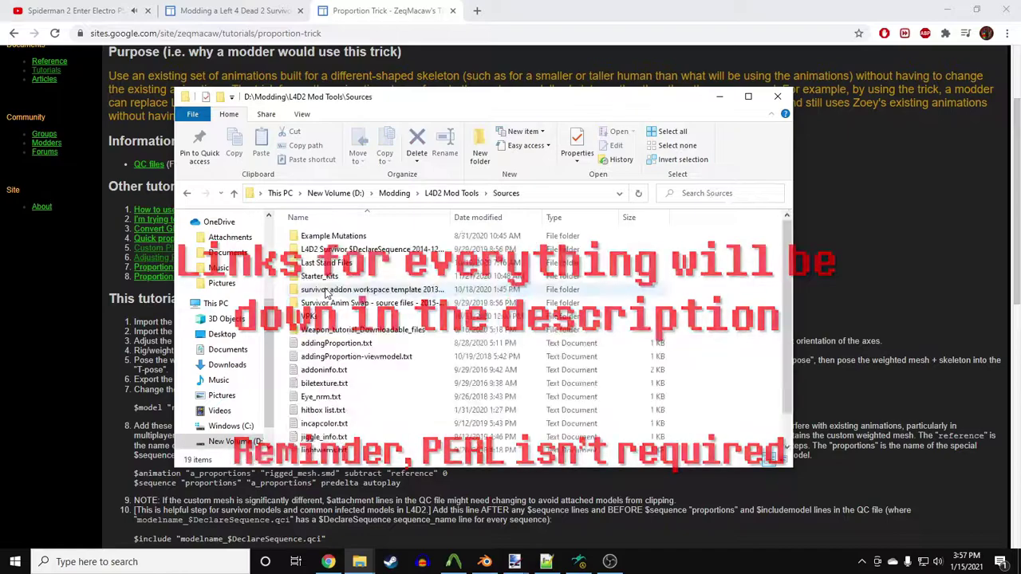
pyautogui.doubleClick(344, 250)
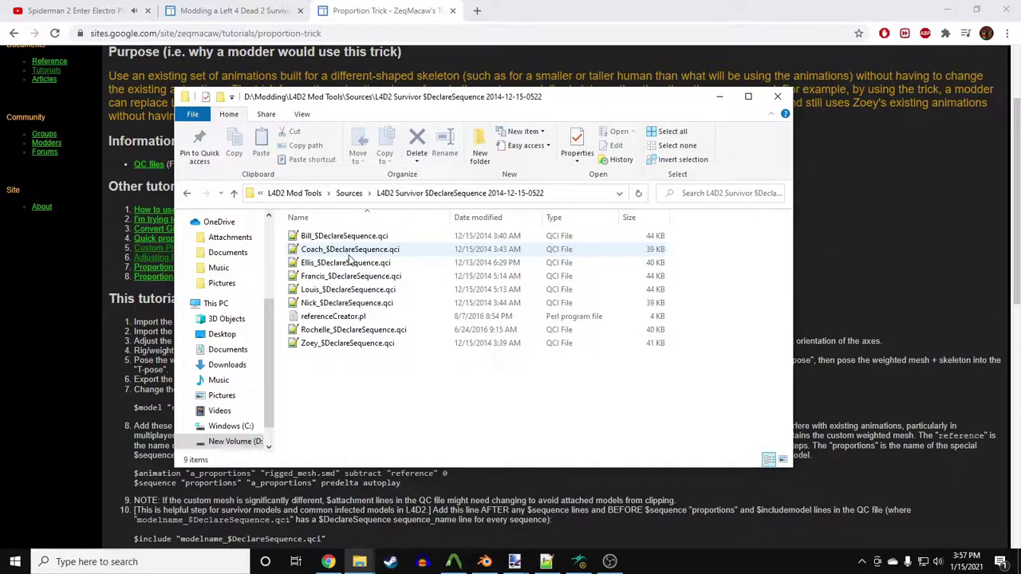
pyautogui.click(338, 332)
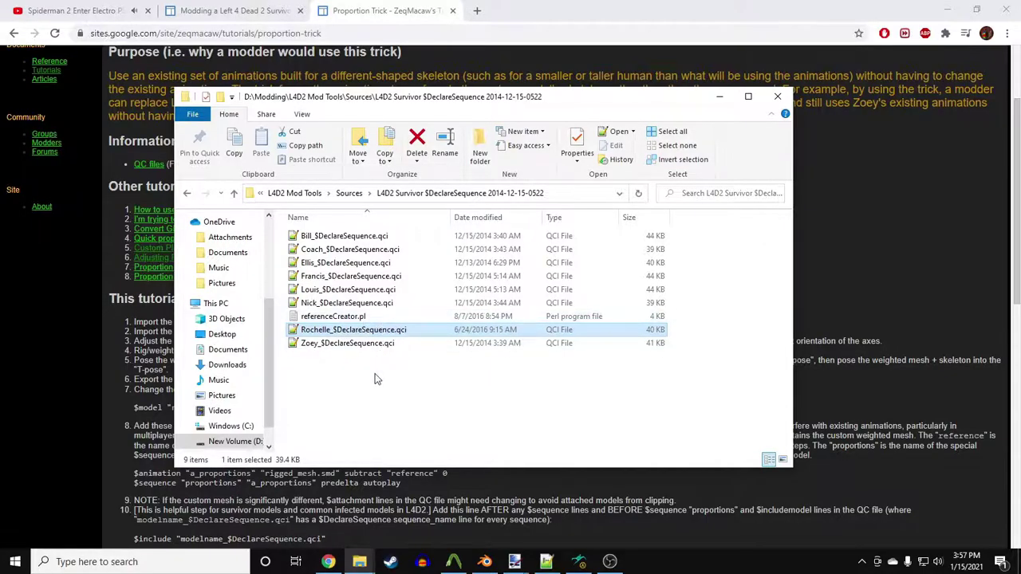
pyautogui.moveTo(361, 561)
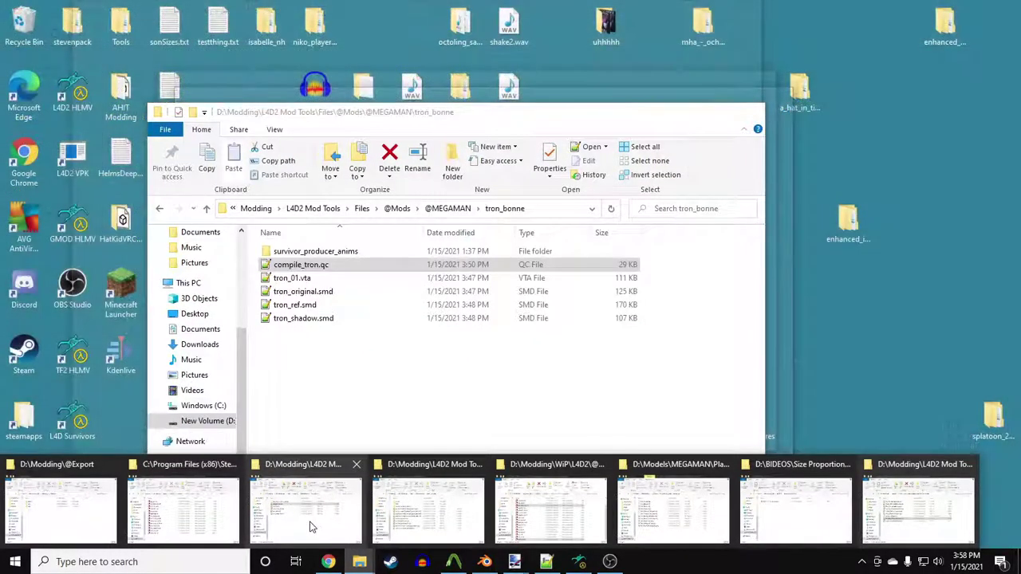
pyautogui.click(311, 526)
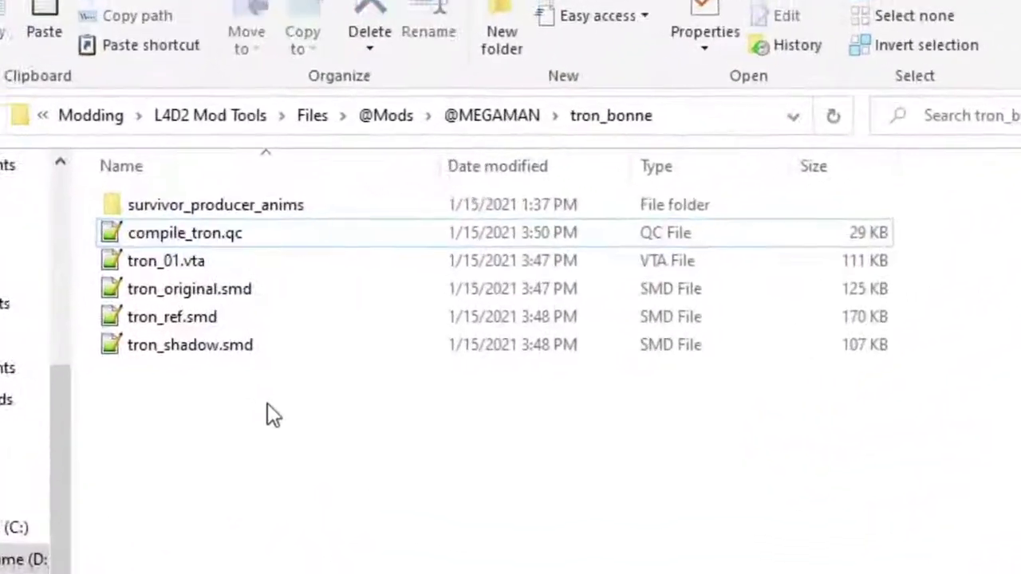
pyautogui.moveTo(239, 426); pyautogui.dragTo(240, 427)
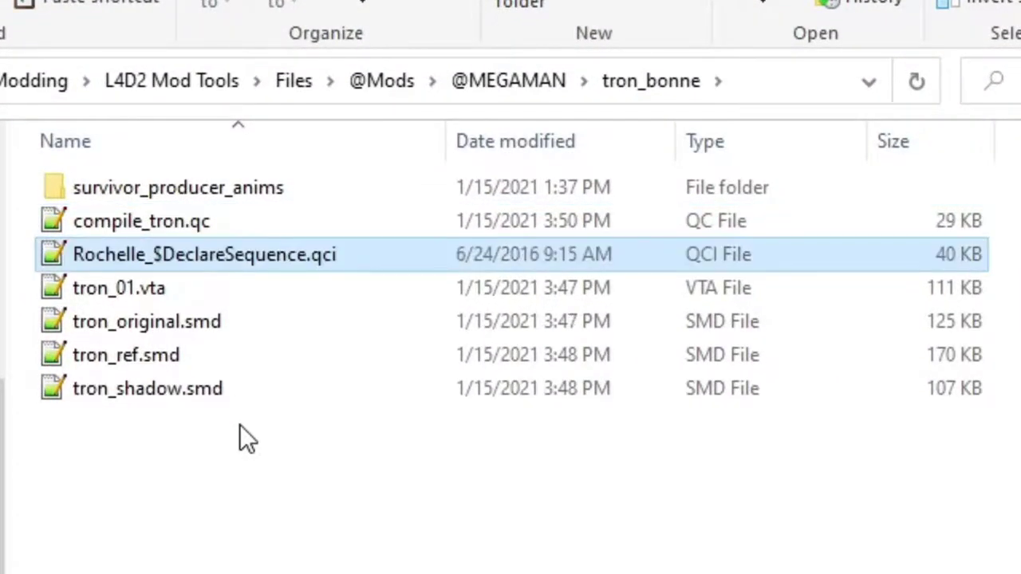
# Step: Open the copied Rochelle_$DeclareSequence.qci in Notepad++ and look through its $declaresequence lines
pyautogui.doubleClick(255, 266)
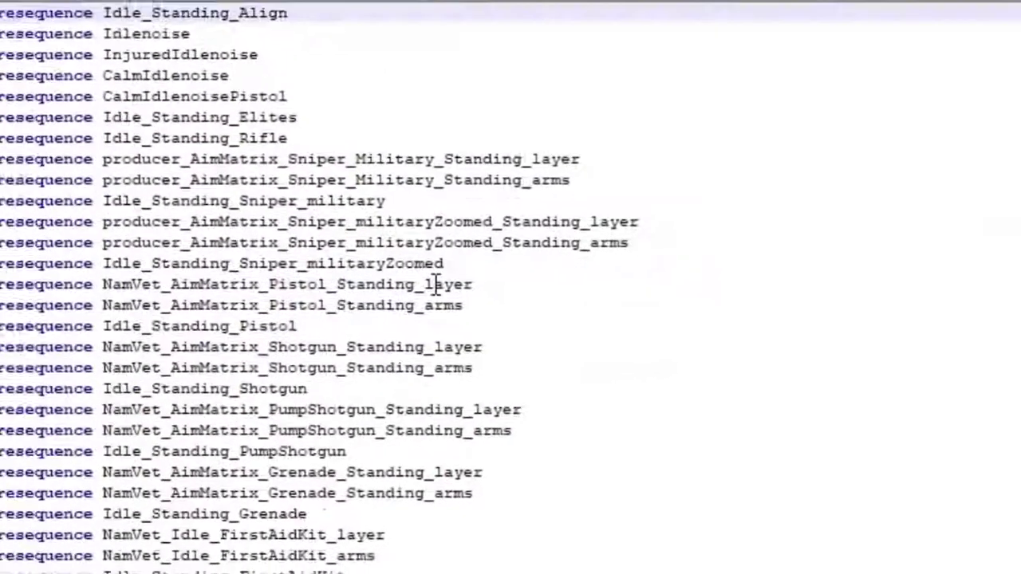
pyautogui.scroll(-3, 532, 203)
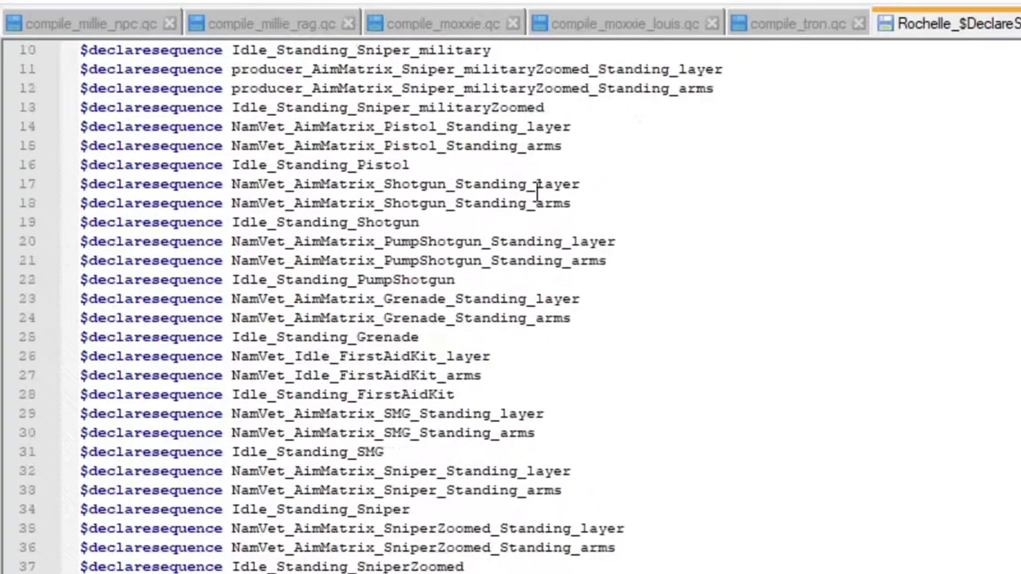
pyautogui.scroll(3, 538, 184)
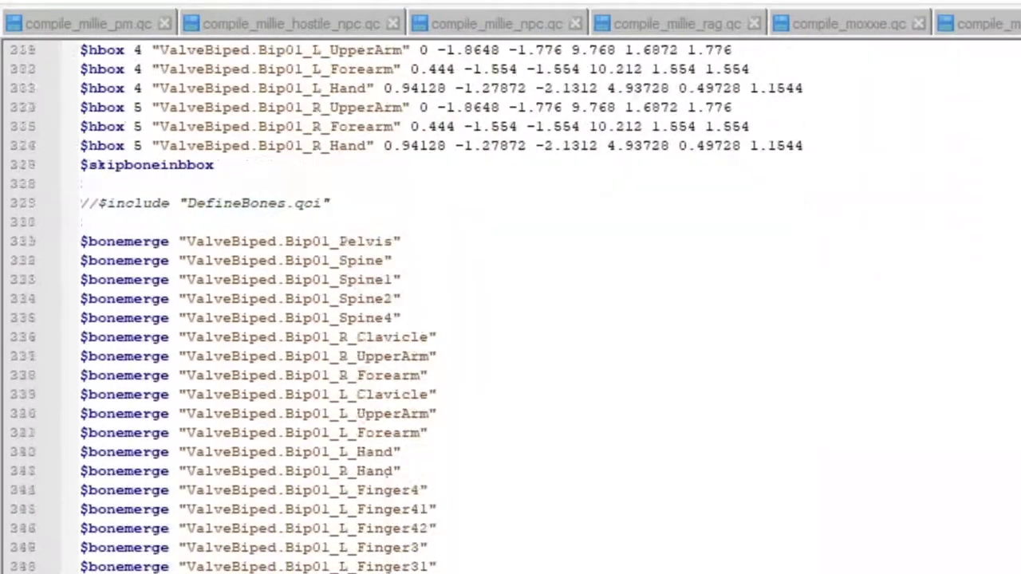
# Step: Below the $includemodel lines in compile_tron.qc, add template lines $include "(Survivor Name)_$DeclareSequence.qci", $sequence reference "output" fps 1, $animation "a_proportions" and $sequence "proportions" "a_proportions" predelta autoplay
pyautogui.scroll(6, 510, 303)
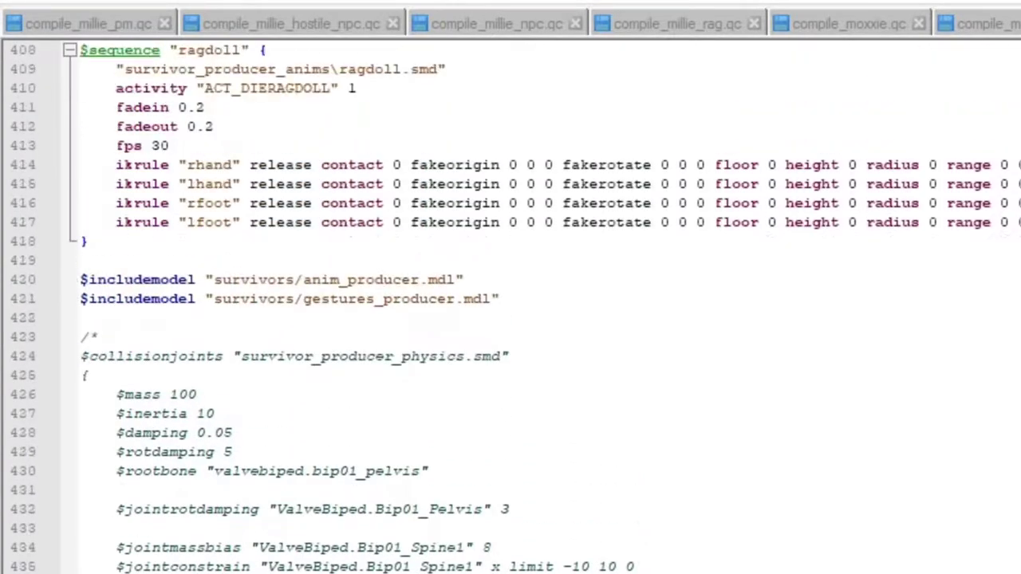
pyautogui.click(109, 318)
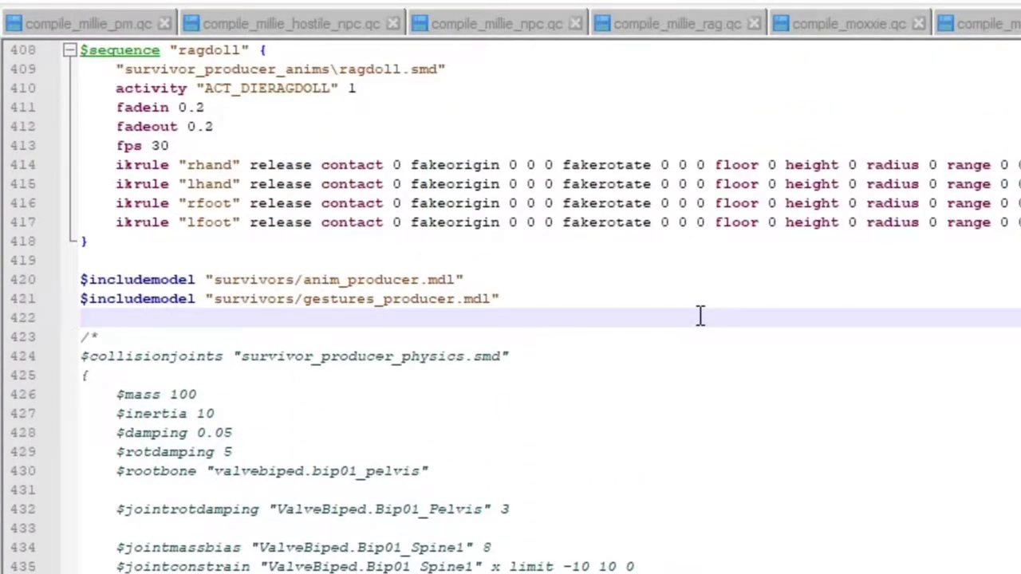
pyautogui.press('Return')
pyautogui.press('Return')
pyautogui.press('Up')
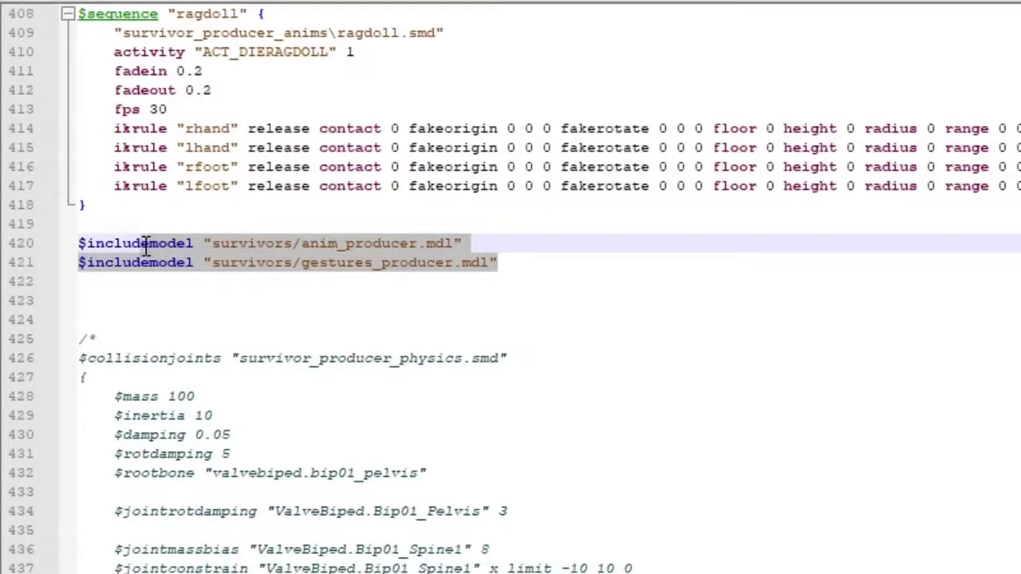
pyautogui.click(142, 296)
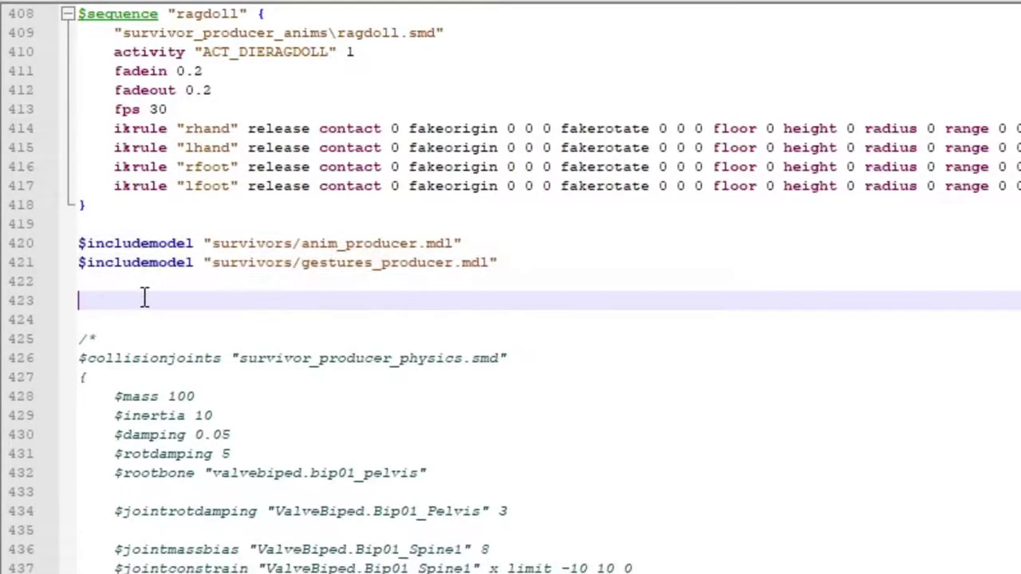
pyautogui.write('$include "(Survivor Name)_$DeclareSequence.qci" $sequence reference "output" fps 1 $animation "a_proportions" "(Custom model name).smd" subtract "reference" 0 $sequence "proportions" "a_proportions" predelta autoplay')
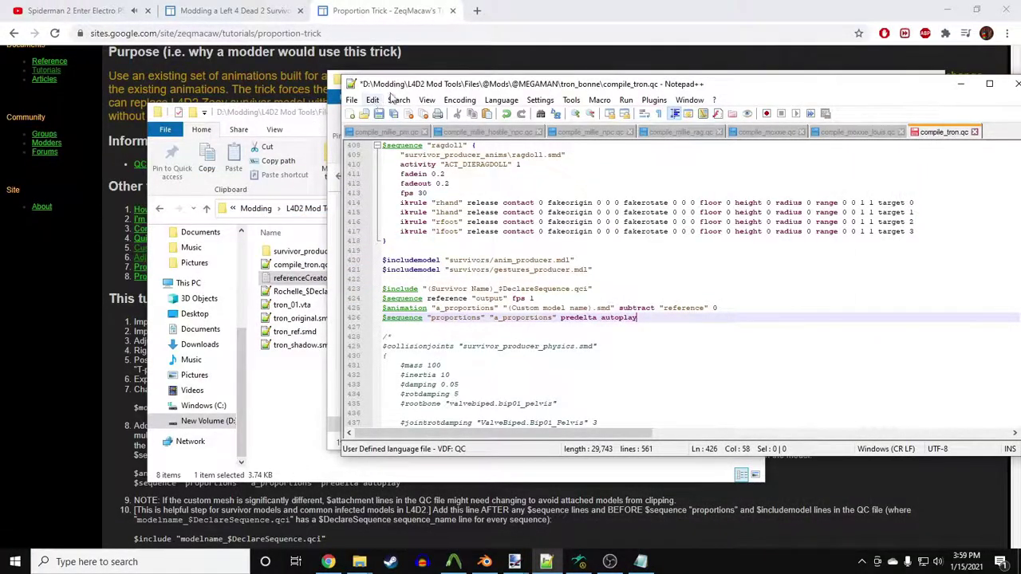
# Step: Check the QCI file's name in the tron_bonne folder and replace "(Survivor Name)" in the $include line with Rochelle
pyautogui.moveTo(389, 91); pyautogui.dragTo(443, 88)
pyautogui.moveTo(264, 133); pyautogui.dragTo(216, 116)
pyautogui.click(267, 275)
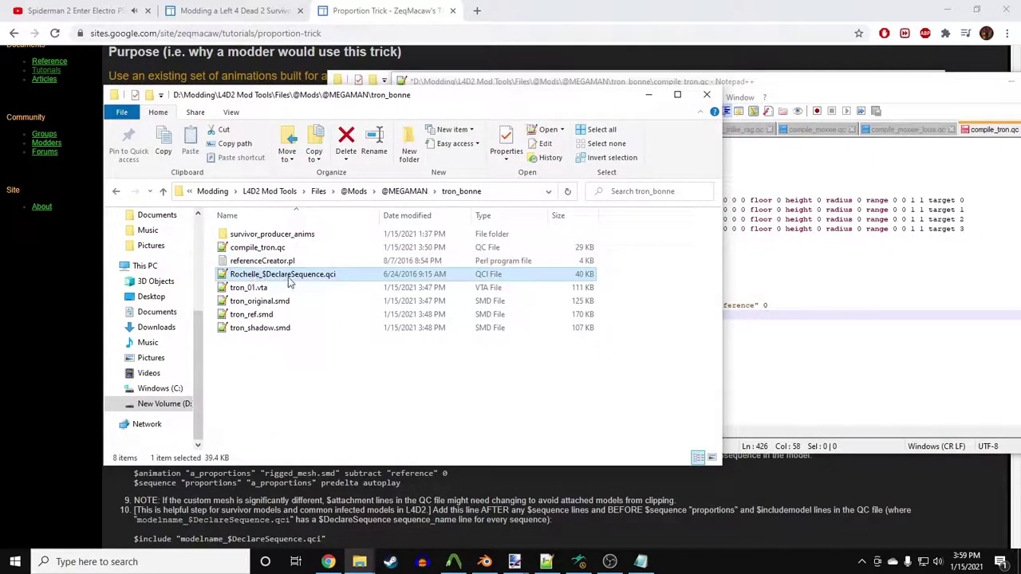
pyautogui.click(761, 96)
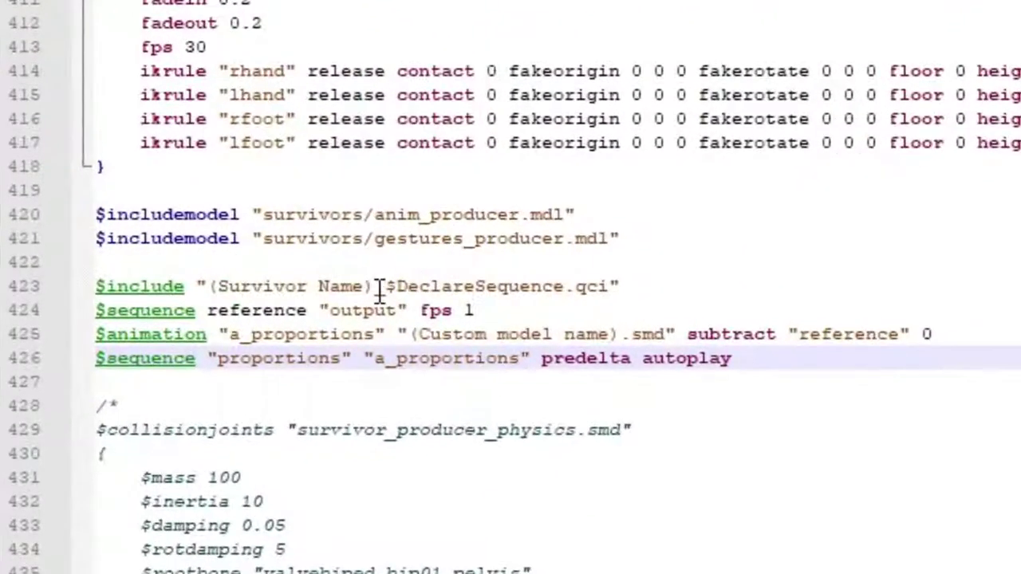
pyautogui.moveTo(539, 286); pyautogui.dragTo(477, 293)
pyautogui.keyDown('shift'); pyautogui.click(211, 287); pyautogui.keyUp('shift')
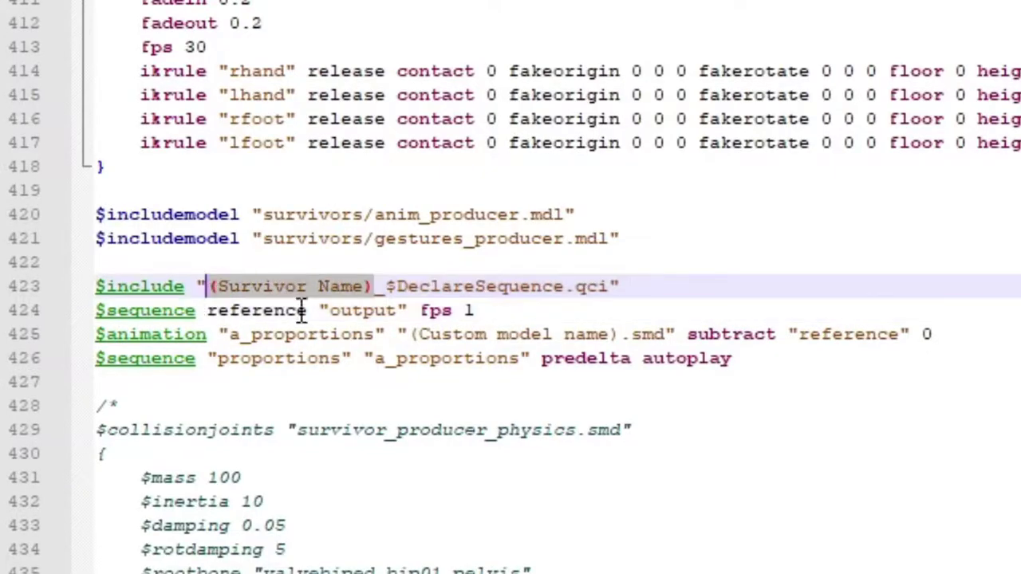
pyautogui.write('Rochell')
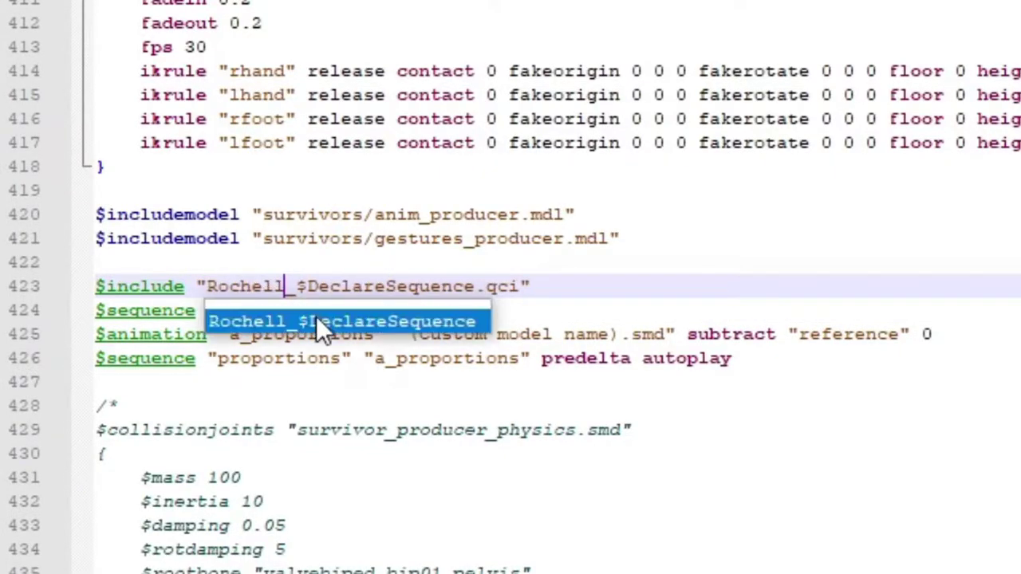
pyautogui.write('e')
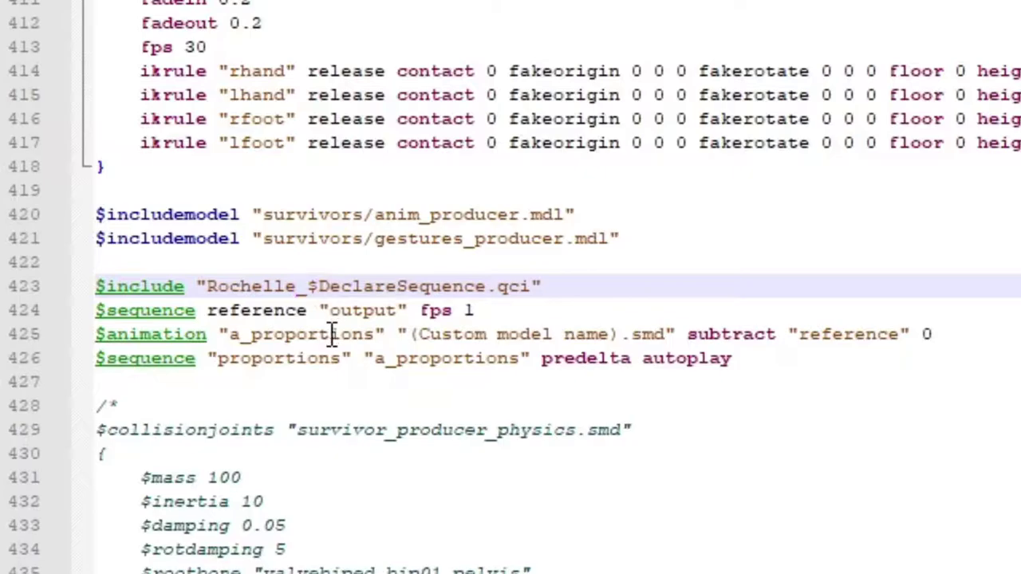
# Step: Replace "(Custom model name)" in the $animation line with tron_ref, save compile_tron.qc, and review the $sequence reference line
pyautogui.click(333, 334)
pyautogui.moveTo(618, 334); pyautogui.dragTo(476, 334)
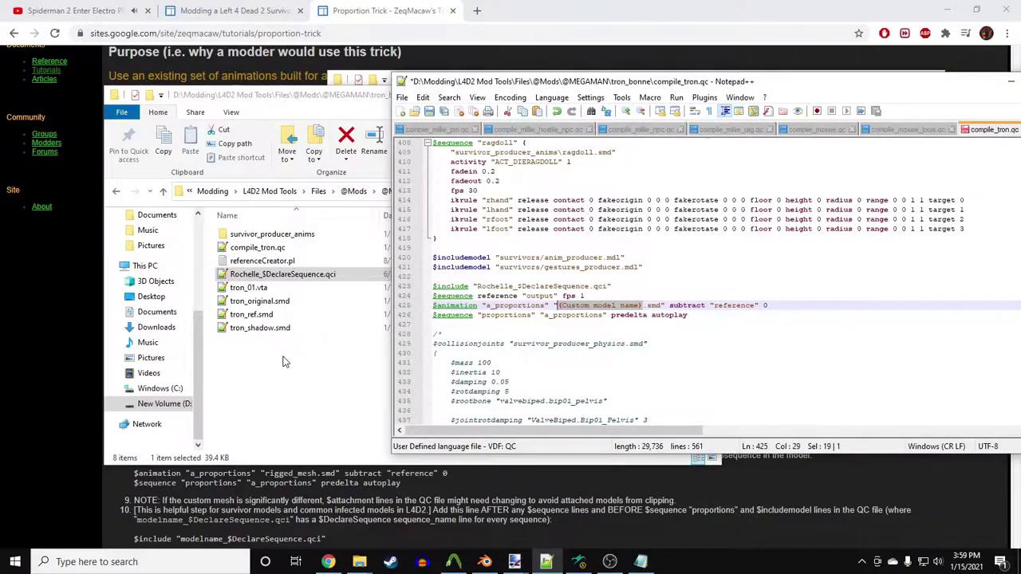
pyautogui.click(283, 362)
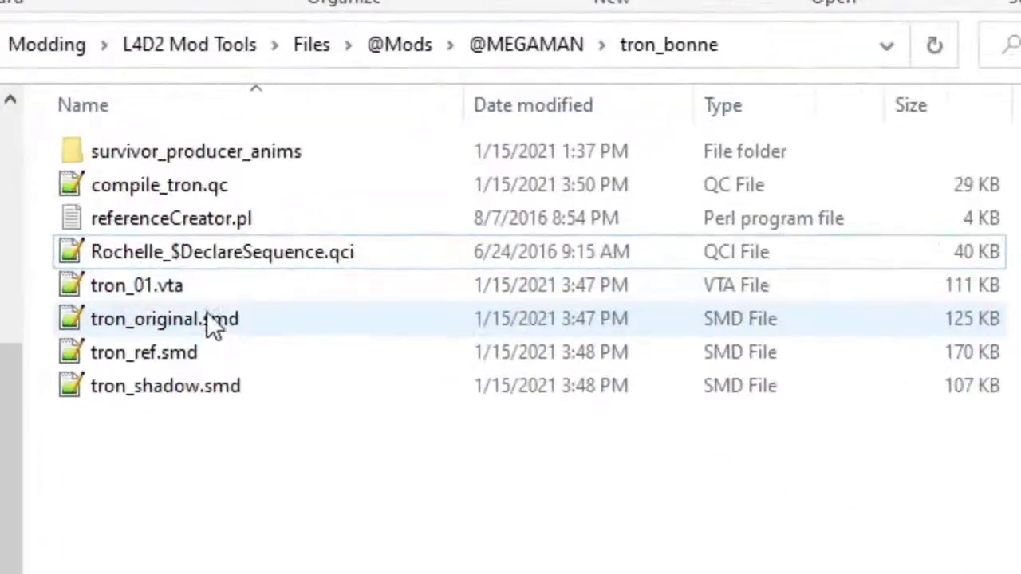
pyautogui.click(188, 355)
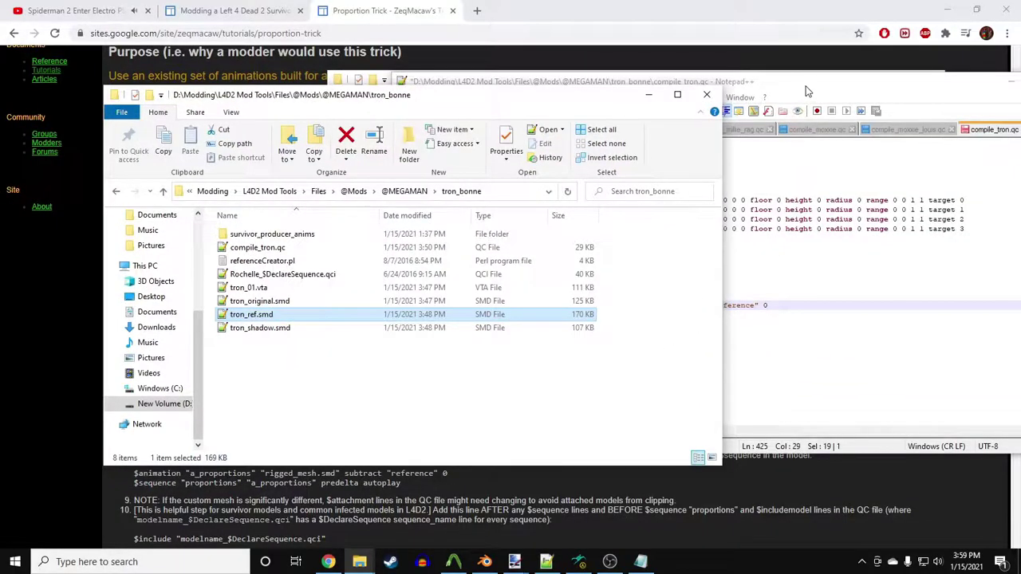
pyautogui.click(806, 91)
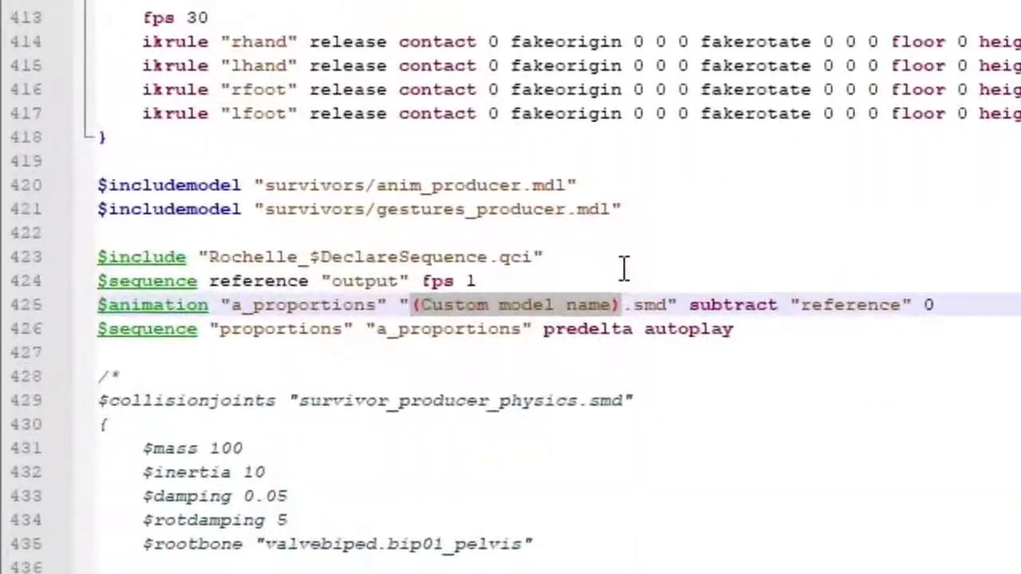
pyautogui.write('tron_ref')
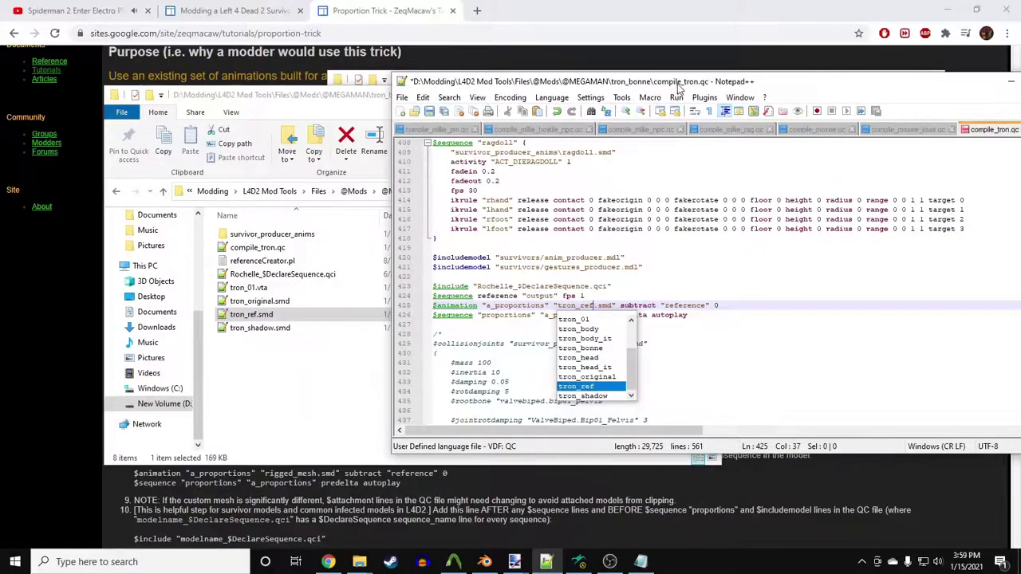
pyautogui.moveTo(678, 88); pyautogui.dragTo(563, 92)
pyautogui.click(499, 306)
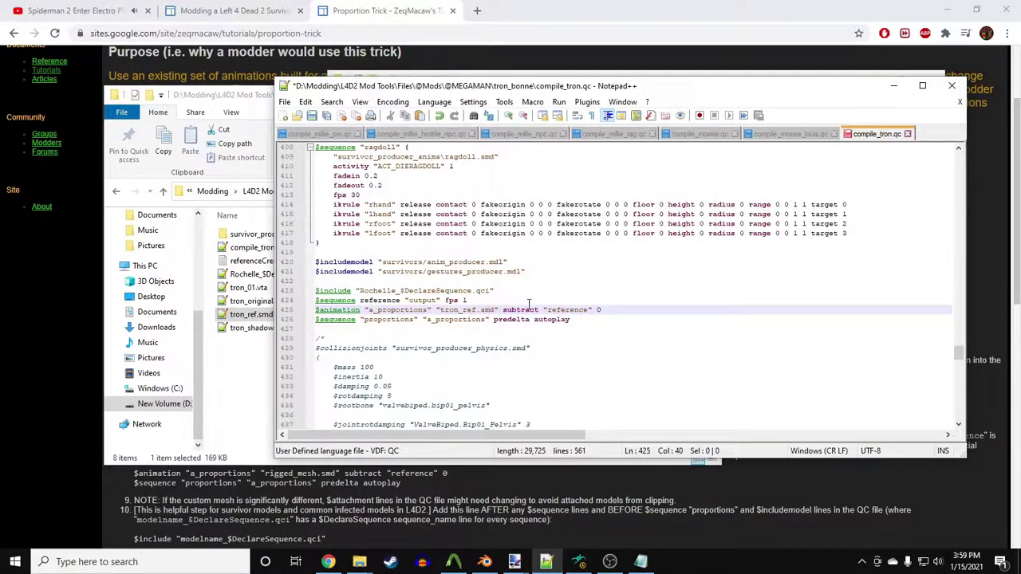
pyautogui.hotkey('ctrl', 's')
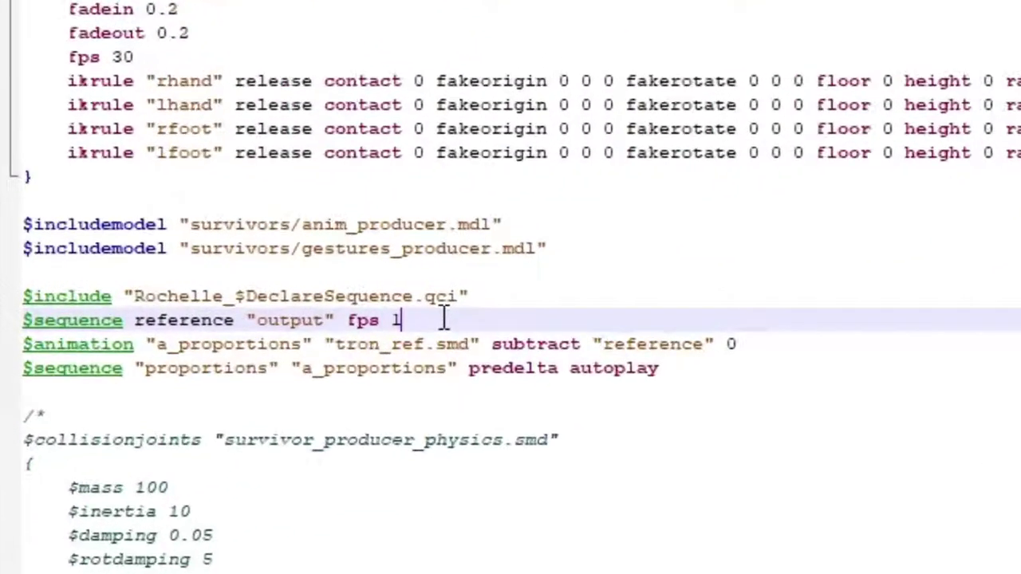
pyautogui.moveTo(483, 300); pyautogui.dragTo(317, 299)
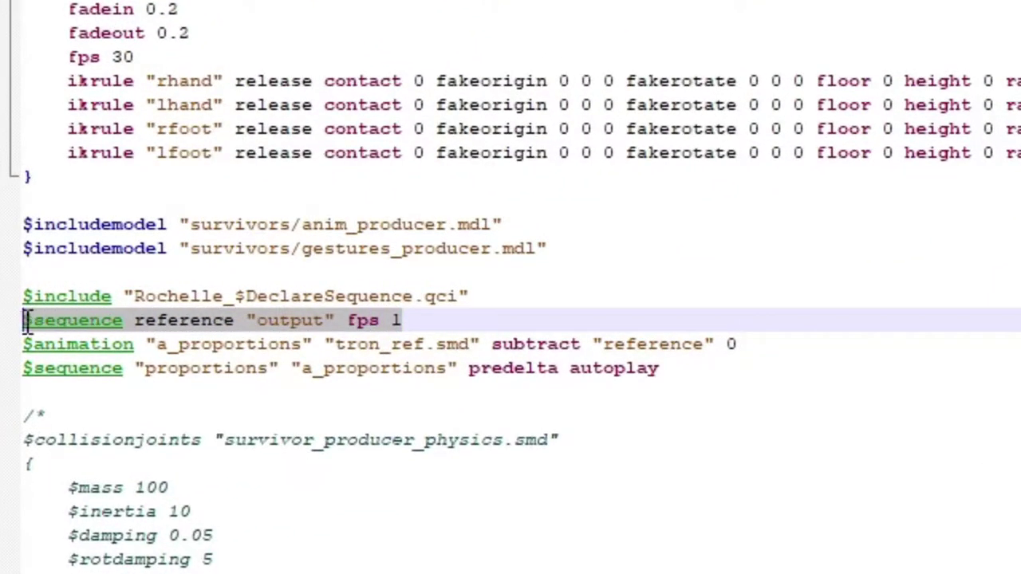
pyautogui.click(327, 321)
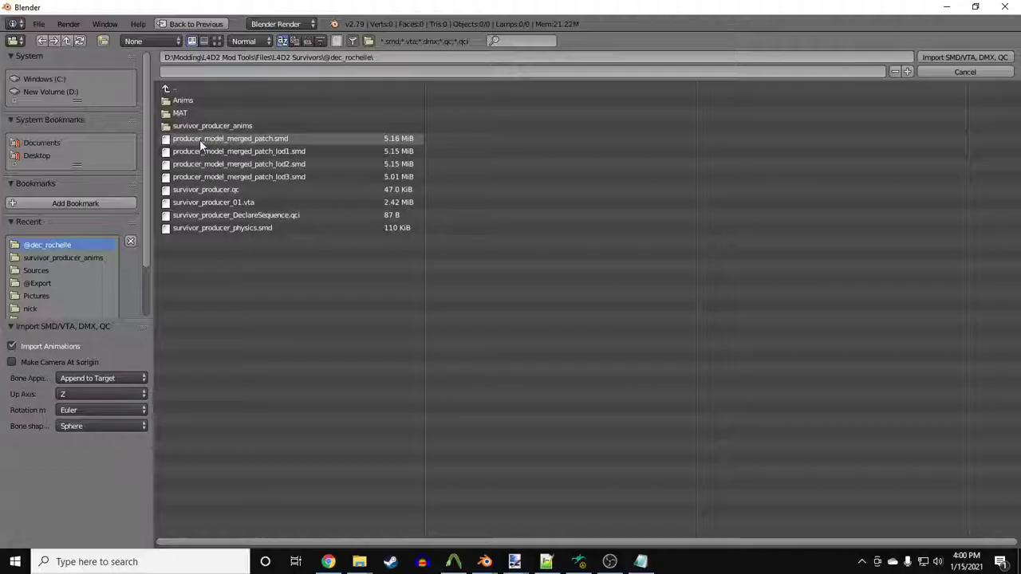
pyautogui.click(200, 140)
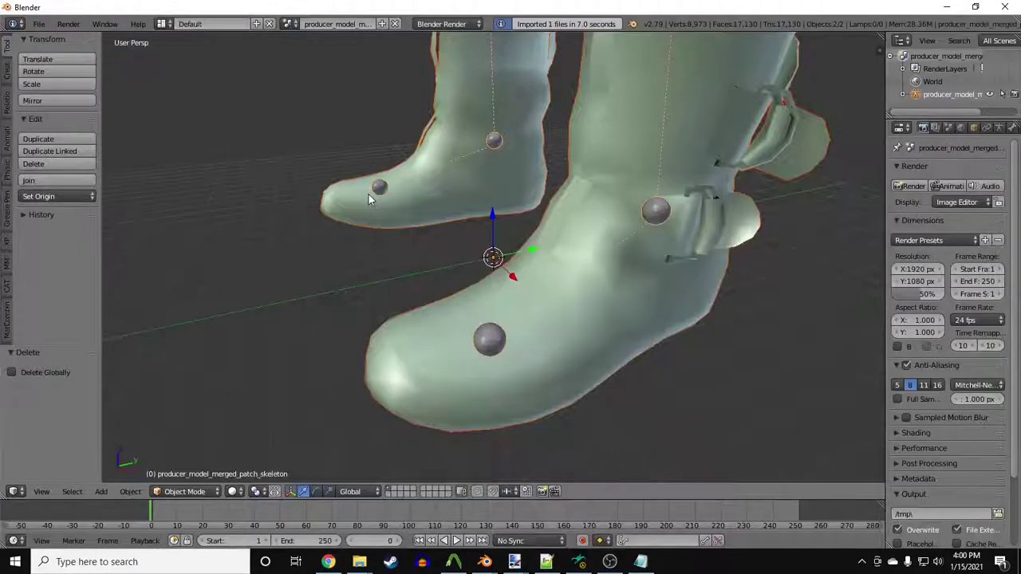
pyautogui.scroll(-6, 378, 212)
pyautogui.keyDown('shift'); pyautogui.moveTo(481, 170); pyautogui.dragTo(476, 309, button='middle'); pyautogui.keyUp('shift')
pyautogui.press('KP_1')
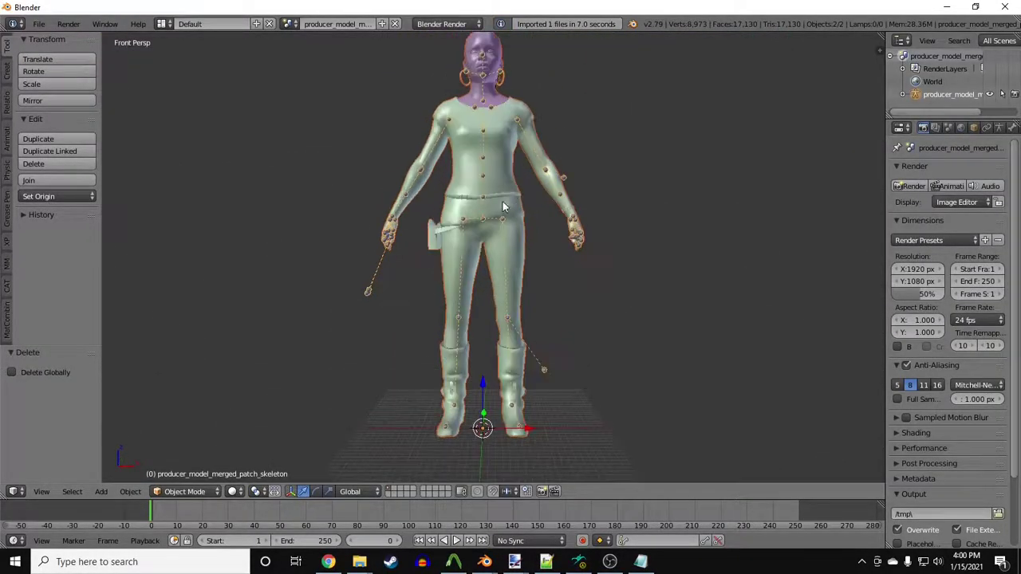
# Step: Delete the producer model's mesh so only the skeleton remains, and put the armature into Pose Mode
pyautogui.keyDown('shift'); pyautogui.moveTo(503, 201); pyautogui.dragTo(498, 242, button='middle'); pyautogui.keyUp('shift')
pyautogui.press('x')
pyautogui.click(502, 226)
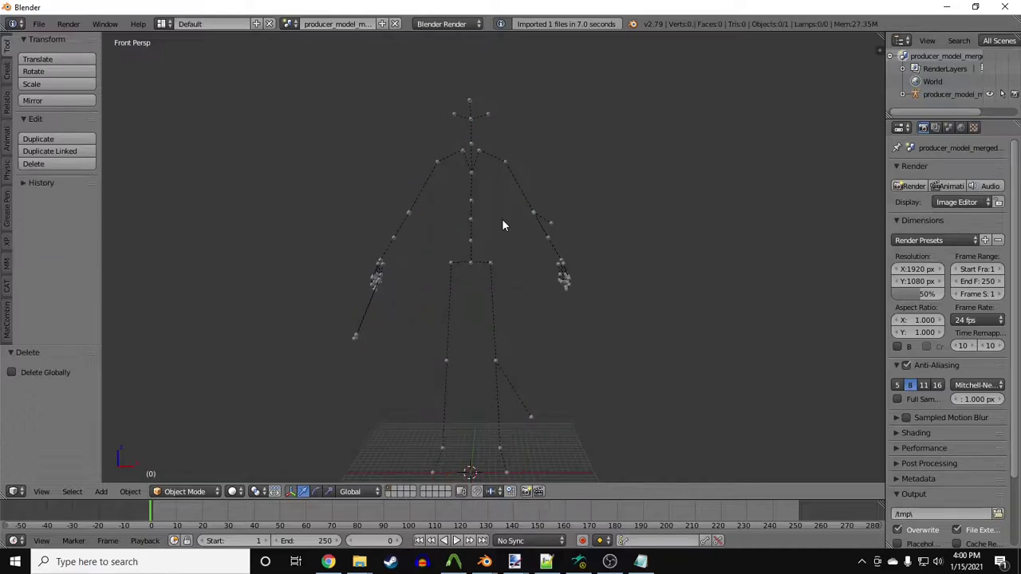
pyautogui.rightClick(483, 265)
pyautogui.hotkey('ctrl', 'Tab')
pyautogui.rightClick(468, 269)
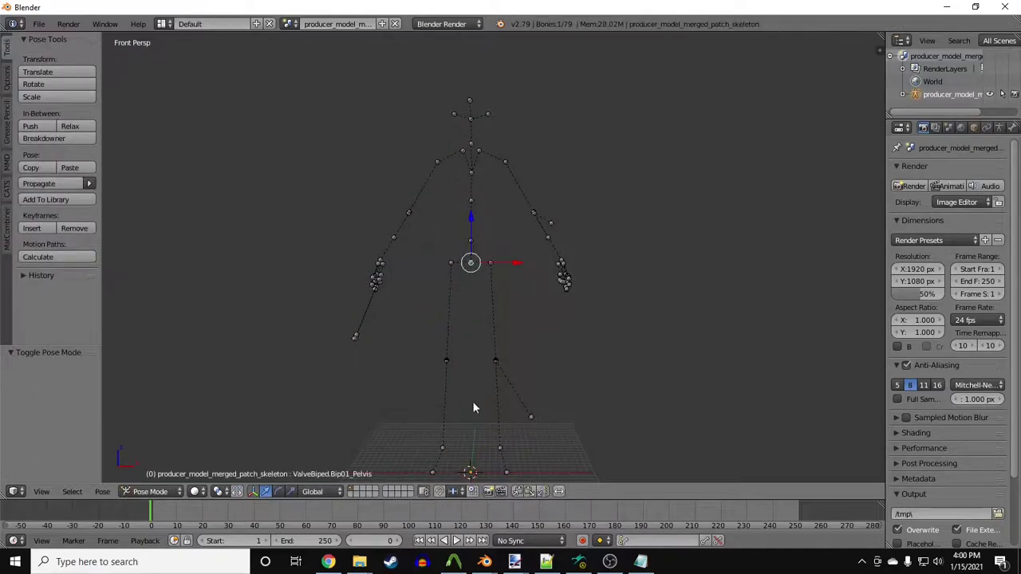
# Step: Delete the earring jiggle bones on both sides of the head from the armature
pyautogui.keyDown('shift'); pyautogui.moveTo(491, 237); pyautogui.dragTo(497, 267, button='middle'); pyautogui.keyUp('shift')
pyautogui.rightClick(495, 154)
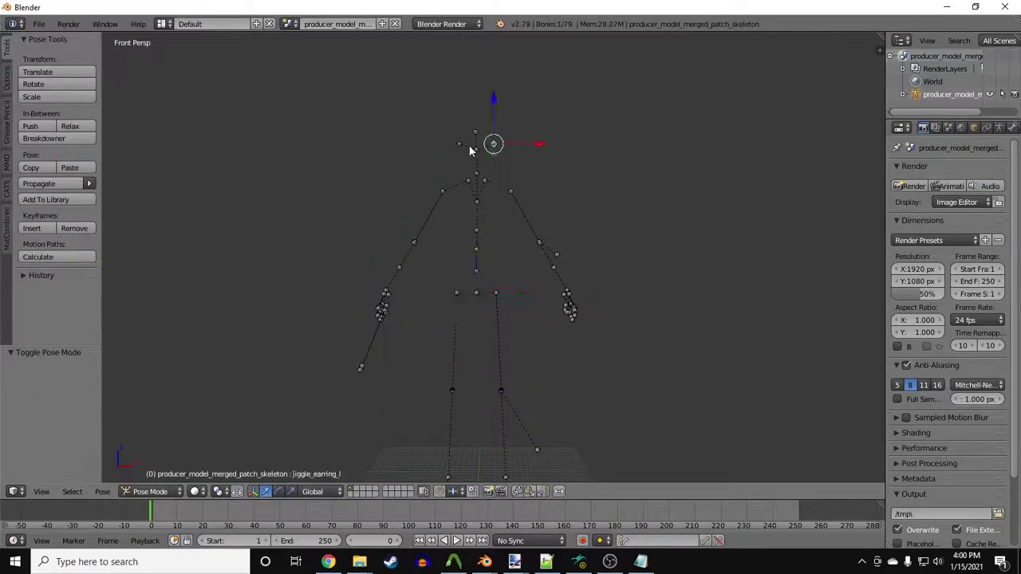
pyautogui.press('Tab')
pyautogui.press('x')
pyautogui.click(462, 144)
# Step: Delete the ulna and wrist bones of both arms from the armature
pyautogui.hotkey('ctrl', 'Tab')
pyautogui.rightClick(552, 268)
pyautogui.keyDown('shift'); pyautogui.rightClick(398, 269); pyautogui.keyUp('shift')
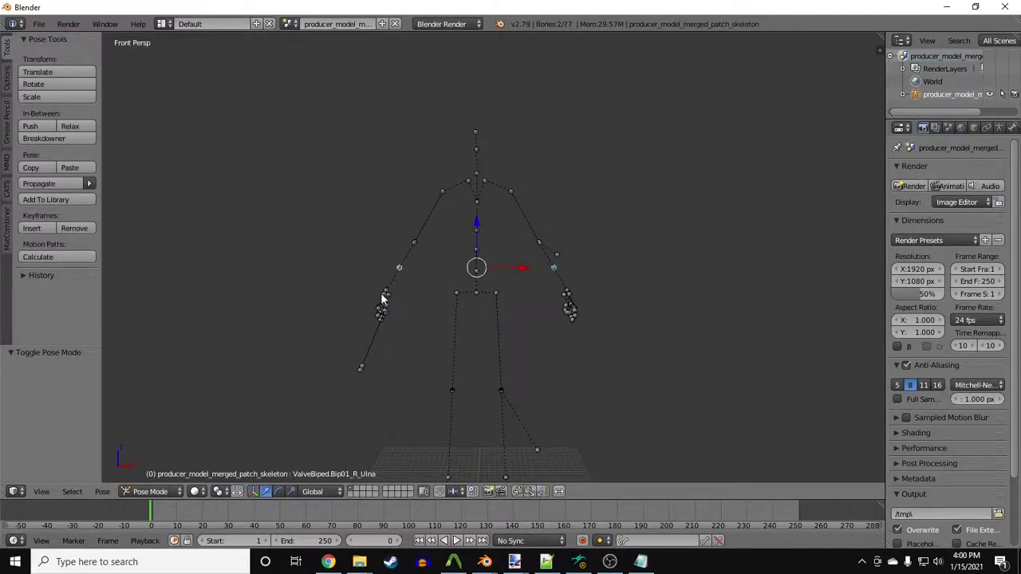
pyautogui.keyDown('shift'); pyautogui.rightClick(382, 298); pyautogui.keyUp('shift')
pyautogui.keyDown('shift'); pyautogui.rightClick(571, 302); pyautogui.keyUp('shift')
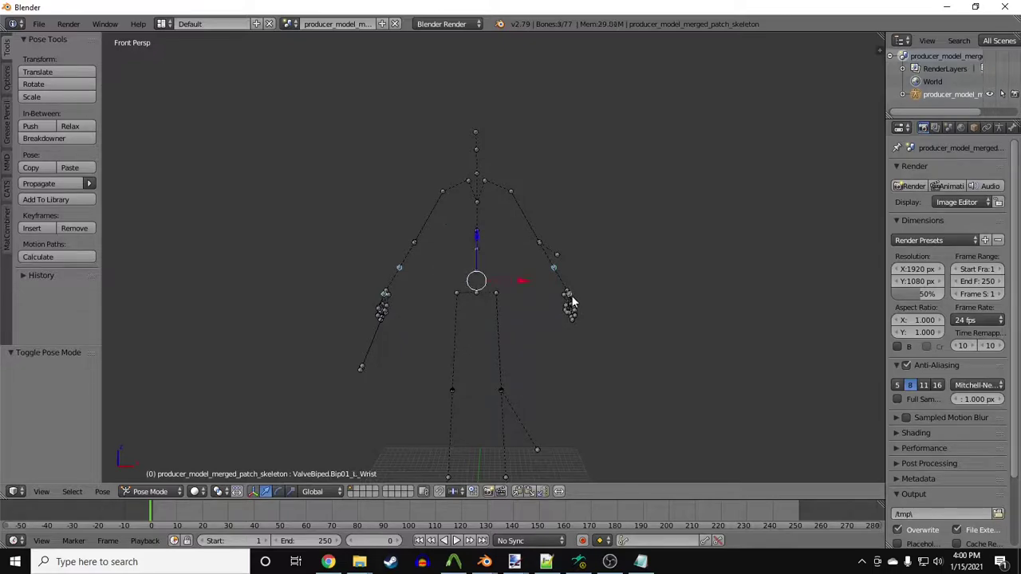
pyautogui.press('Tab')
pyautogui.press('x')
pyautogui.click(511, 271)
# Step: Delete the extra helper bones located at the left and right elbows
pyautogui.hotkey('ctrl', 'Tab')
pyautogui.rightClick(540, 244)
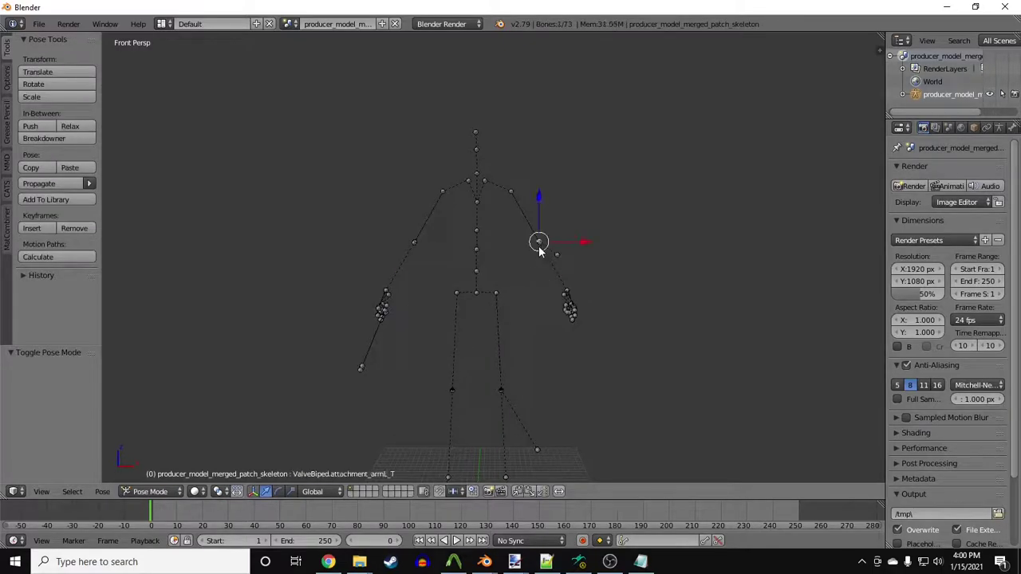
pyautogui.rightClick(540, 245)
pyautogui.press('Tab')
pyautogui.press('x')
pyautogui.click(540, 247)
pyautogui.hotkey('ctrl', 'Tab')
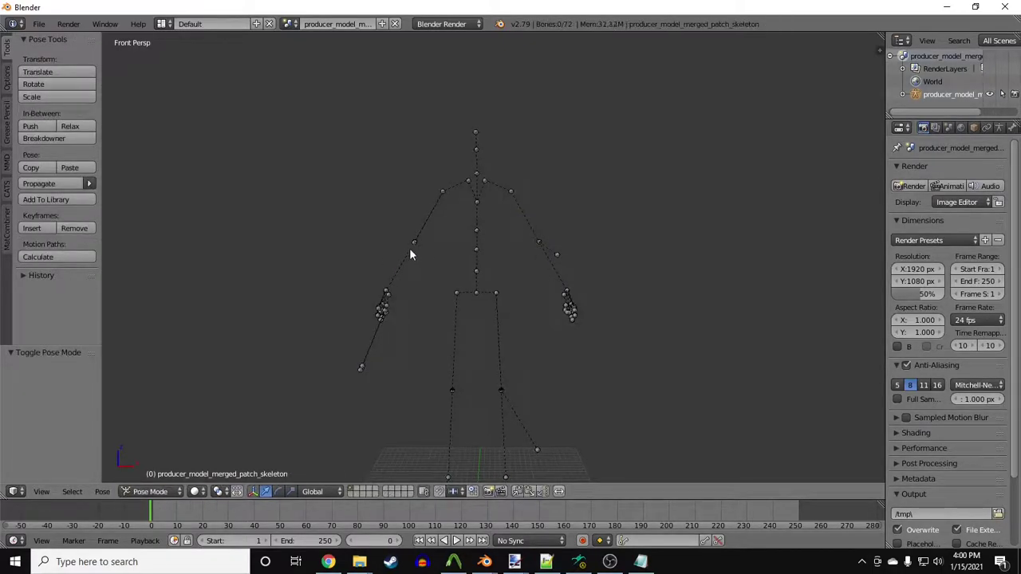
pyautogui.rightClick(411, 252)
pyautogui.press('Tab')
pyautogui.press('x')
pyautogui.click(481, 348)
# Step: Insert a LocRot keyframe for all the skeleton's bones in Pose Mode
pyautogui.scroll(-3, 481, 349)
pyautogui.hotkey('ctrl', 'Tab')
pyautogui.moveTo(540, 312); pyautogui.dragTo(529, 290, button='middle')
pyautogui.press('a')
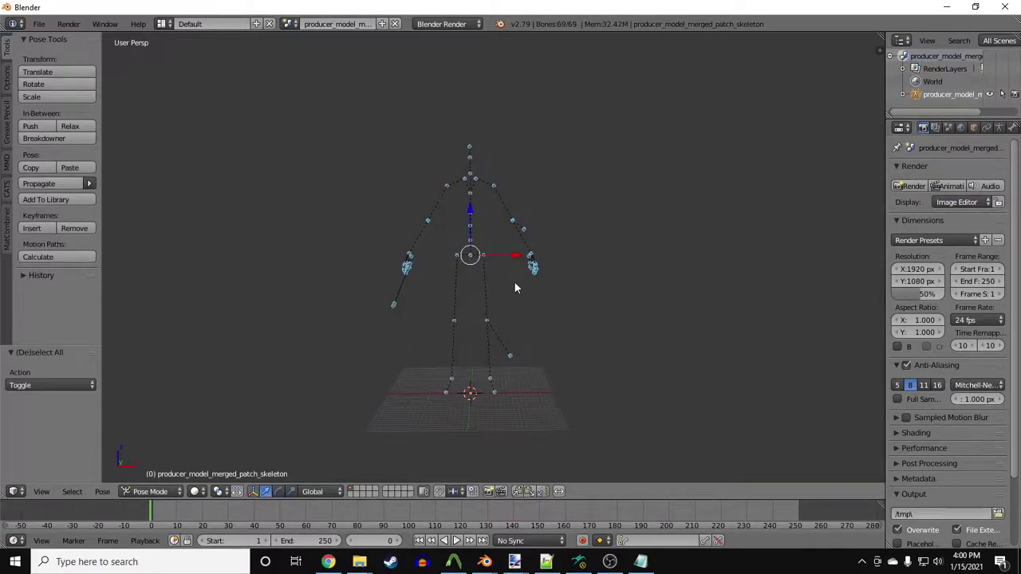
pyautogui.press('i')
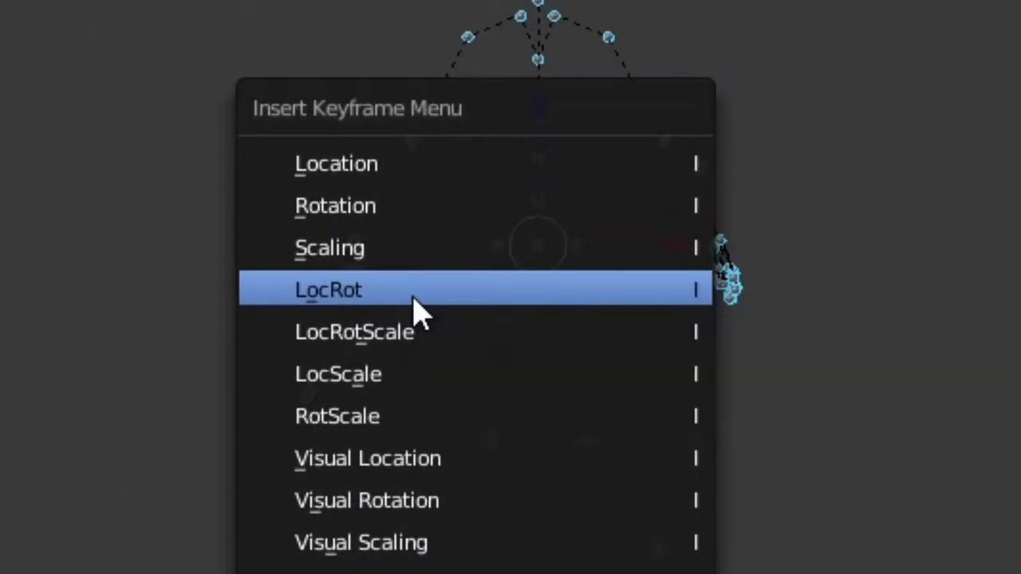
pyautogui.click(413, 298)
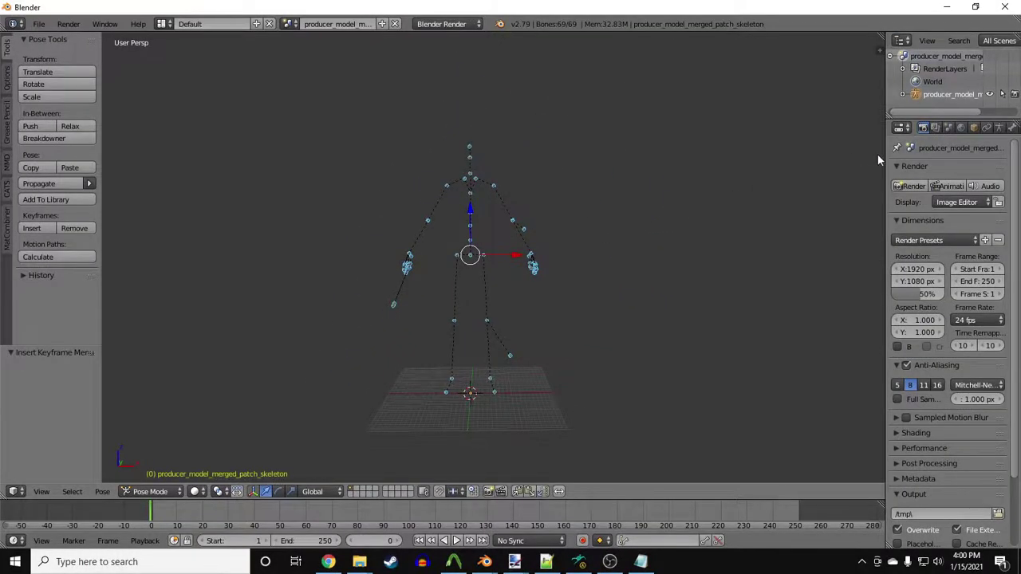
# Step: Rename the skeleton's new animation action to rochelle_base in an enlarged outliner
pyautogui.moveTo(885, 159); pyautogui.dragTo(726, 160)
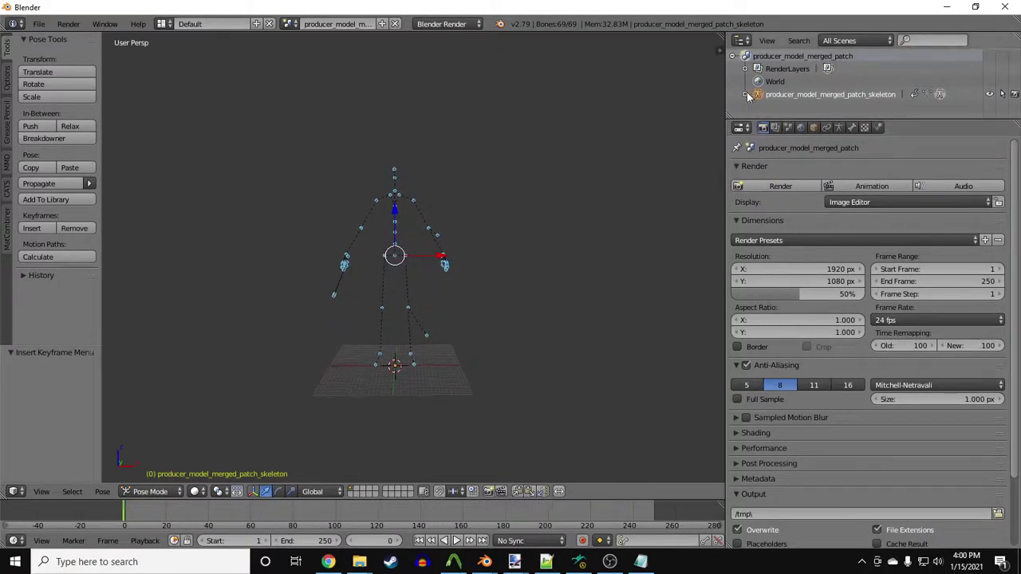
pyautogui.moveTo(834, 121); pyautogui.dragTo(834, 151)
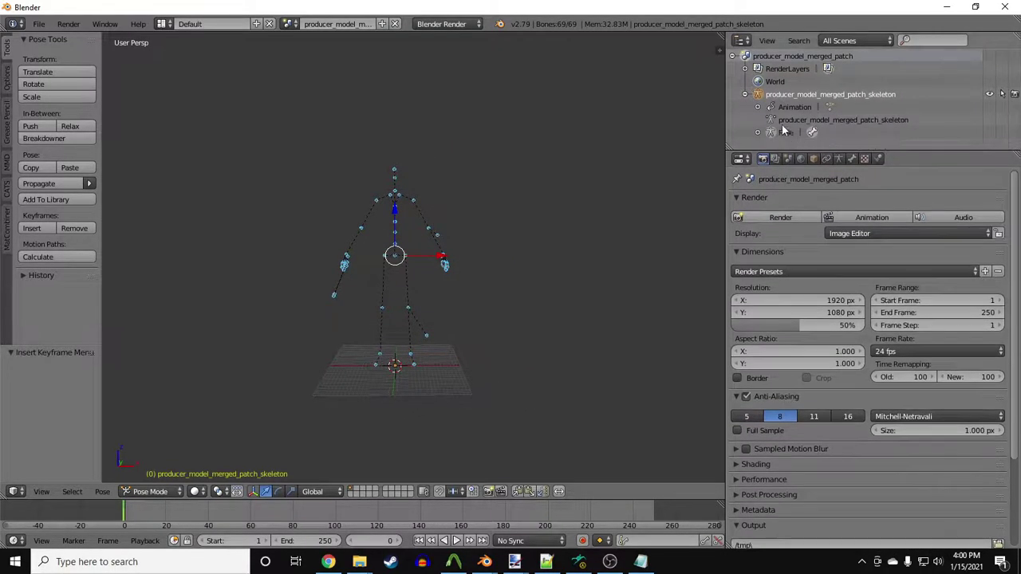
pyautogui.click(759, 107)
pyautogui.doubleClick(900, 118)
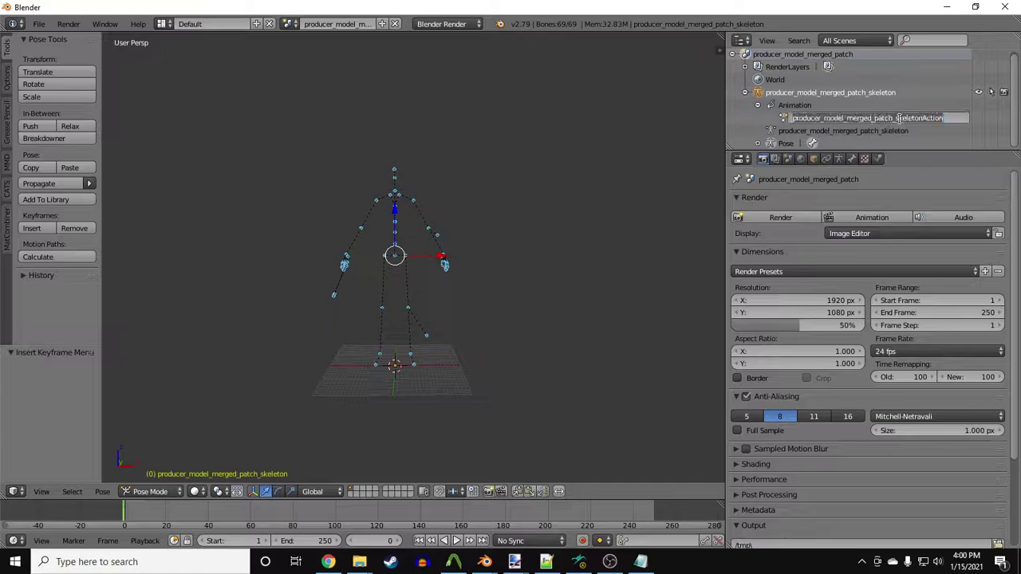
pyautogui.press('BackSpace')
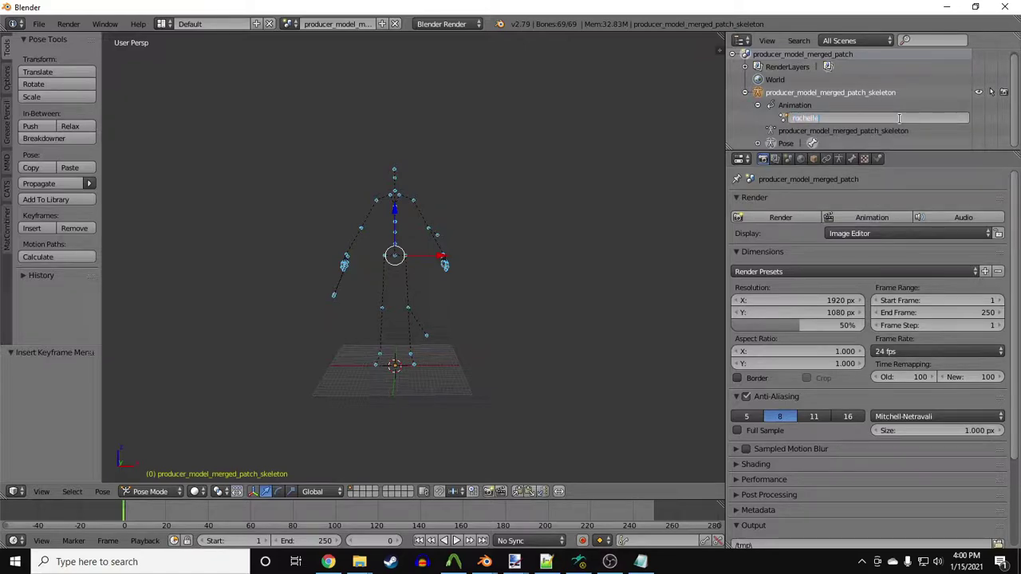
pyautogui.press('Return')
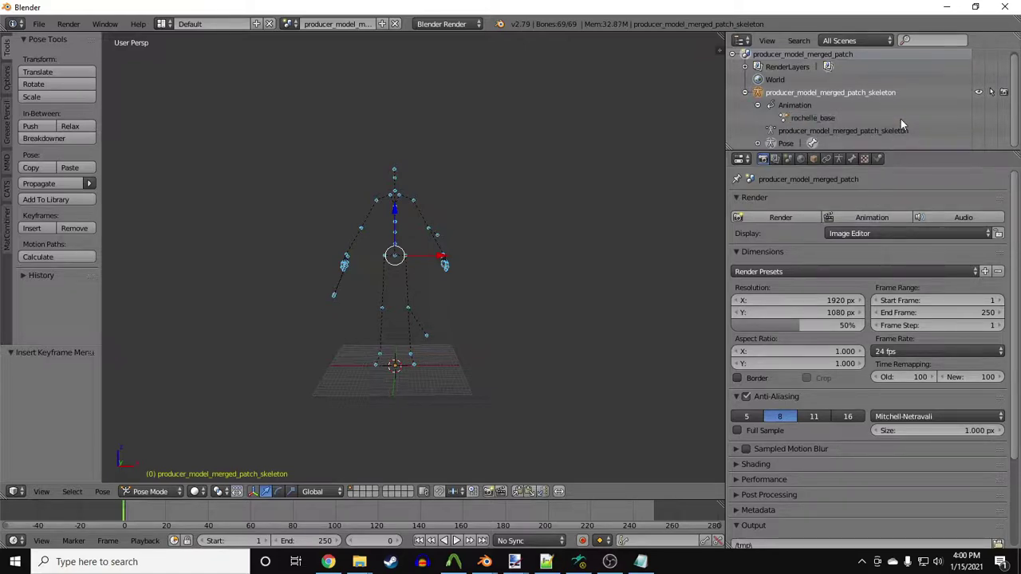
pyautogui.click(788, 158)
pyautogui.scroll(-5, 763, 263)
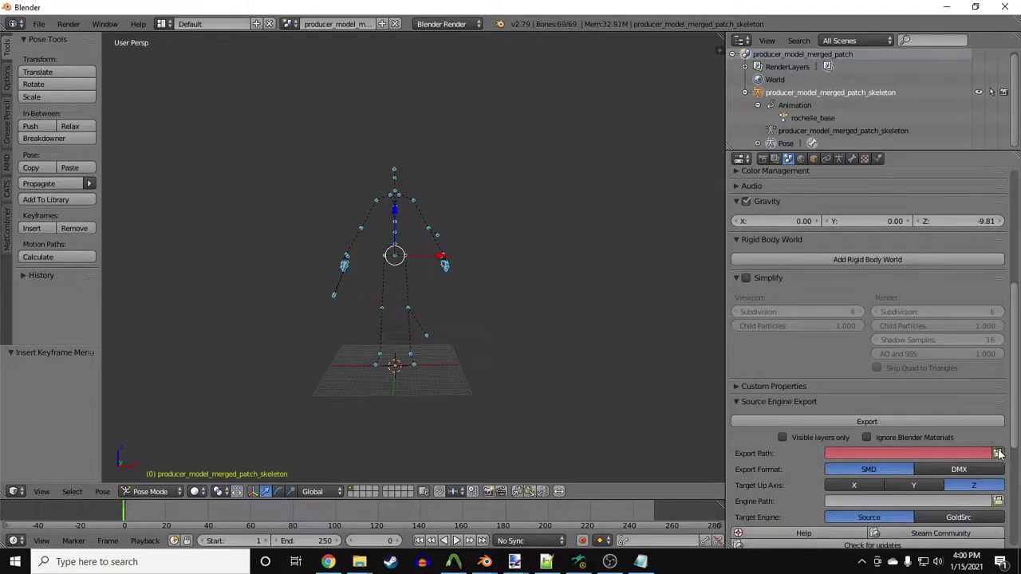
pyautogui.click(997, 453)
pyautogui.click(42, 91)
pyautogui.click(199, 190)
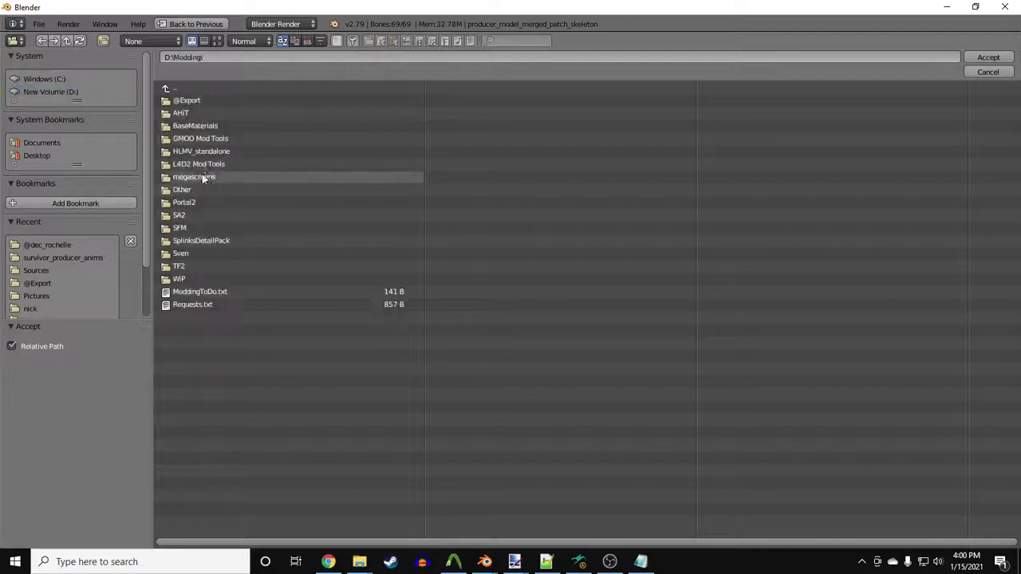
pyautogui.click(194, 100)
pyautogui.click(983, 57)
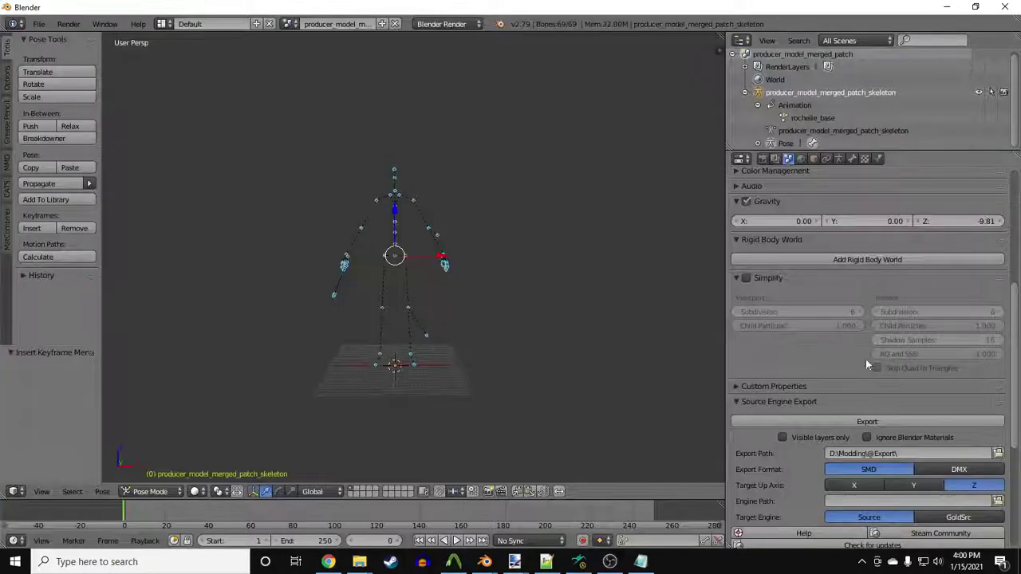
pyautogui.click(849, 422)
pyautogui.click(813, 424)
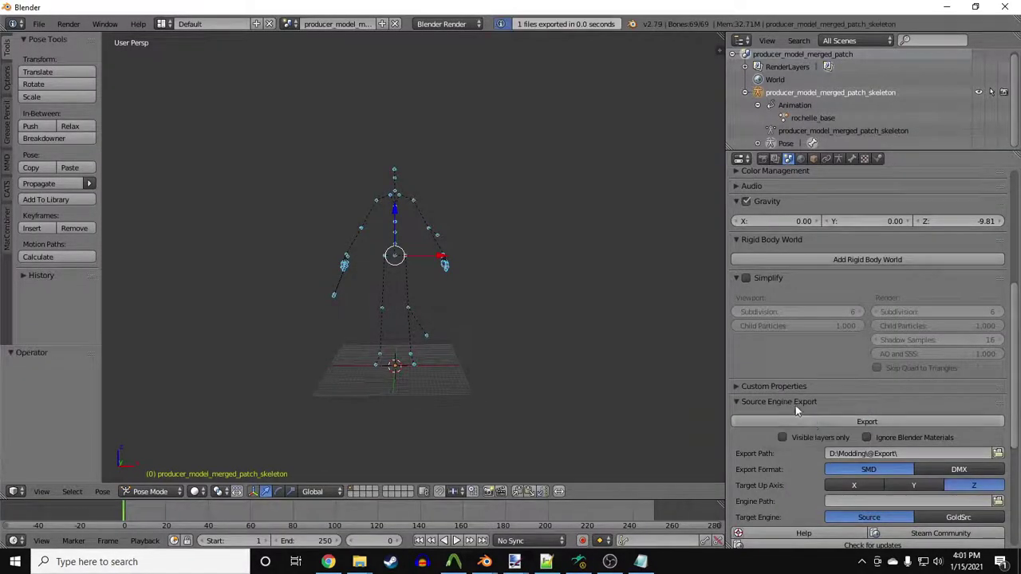
pyautogui.moveTo(359, 563)
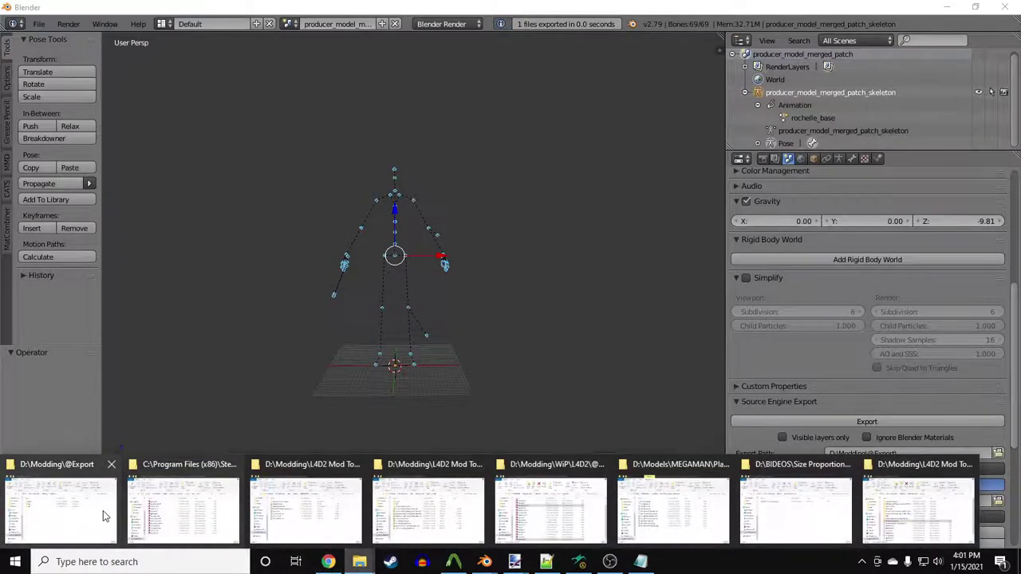
pyautogui.click(59, 507)
pyautogui.doubleClick(378, 273)
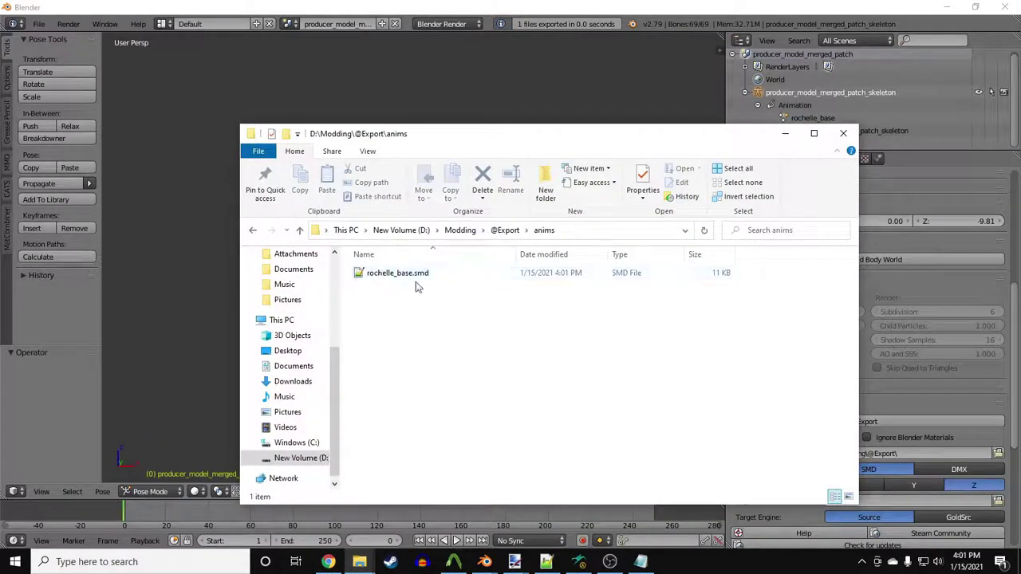
pyautogui.doubleClick(419, 276)
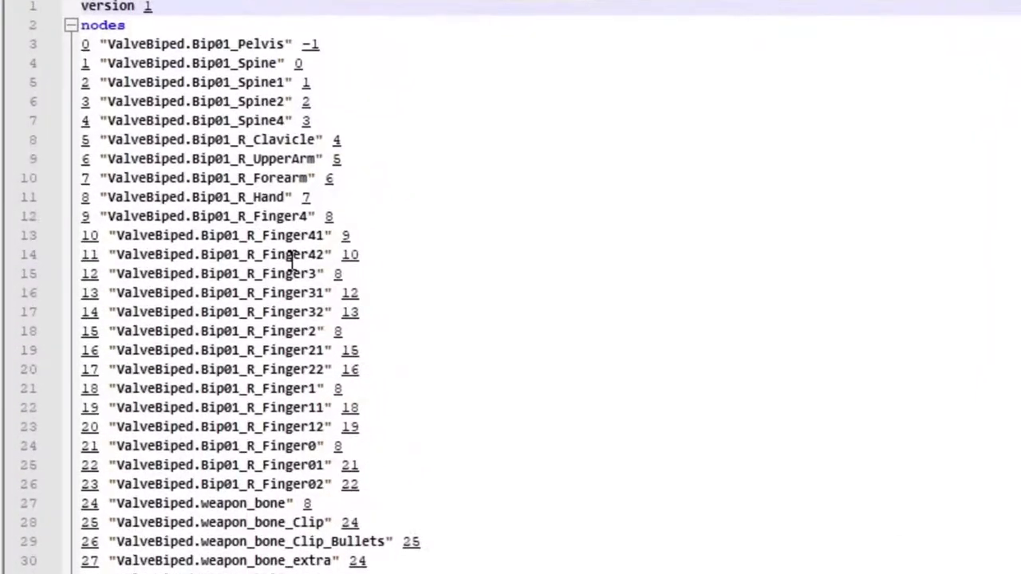
# Step: Find the node number of ValveBiped.weapon_bone and set the first three values of its line 24 under time 0 to 0 0 0
pyautogui.scroll(-3, 292, 260)
pyautogui.click(93, 333)
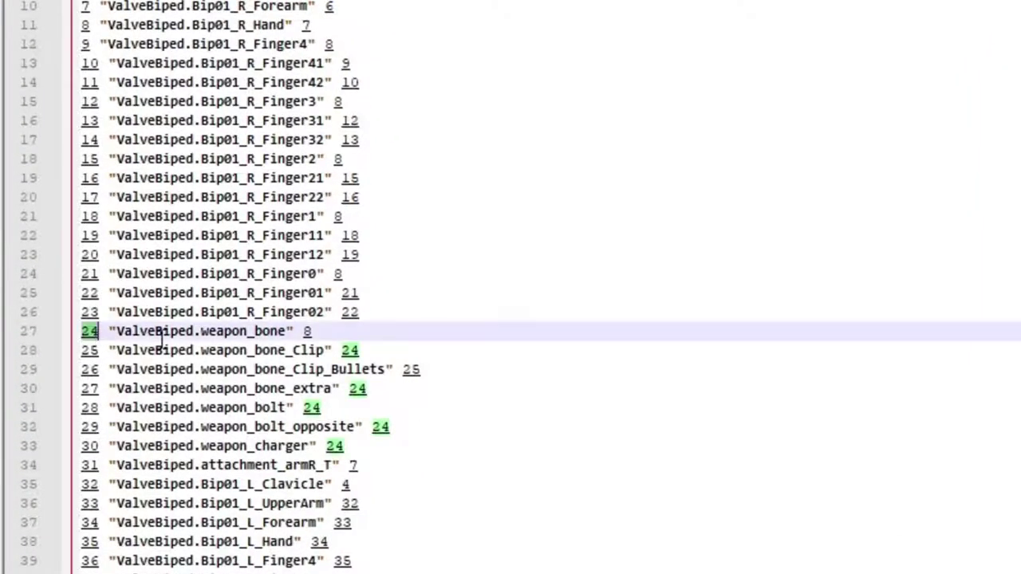
pyautogui.moveTo(280, 332); pyautogui.dragTo(226, 335)
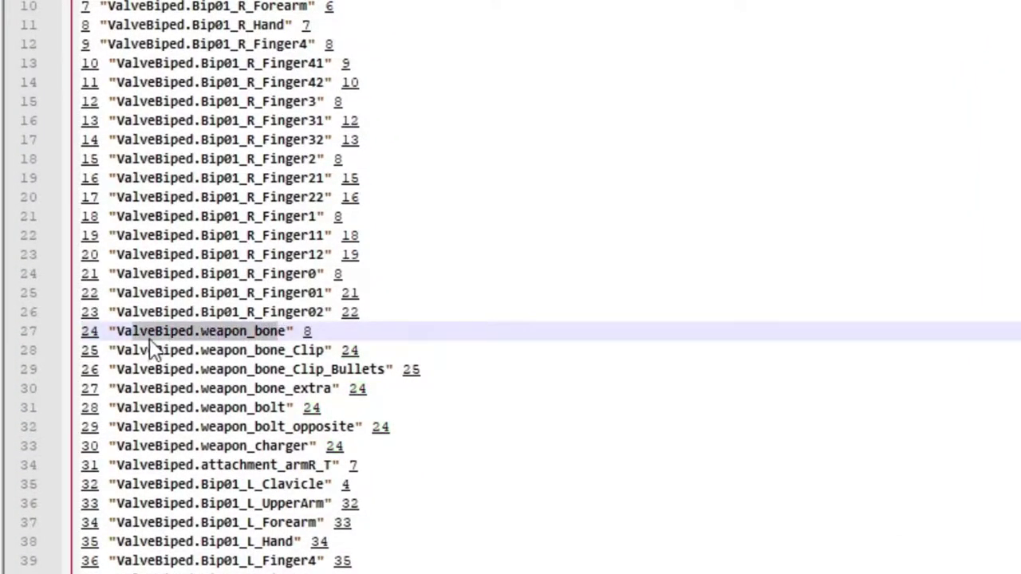
pyautogui.doubleClick(228, 333)
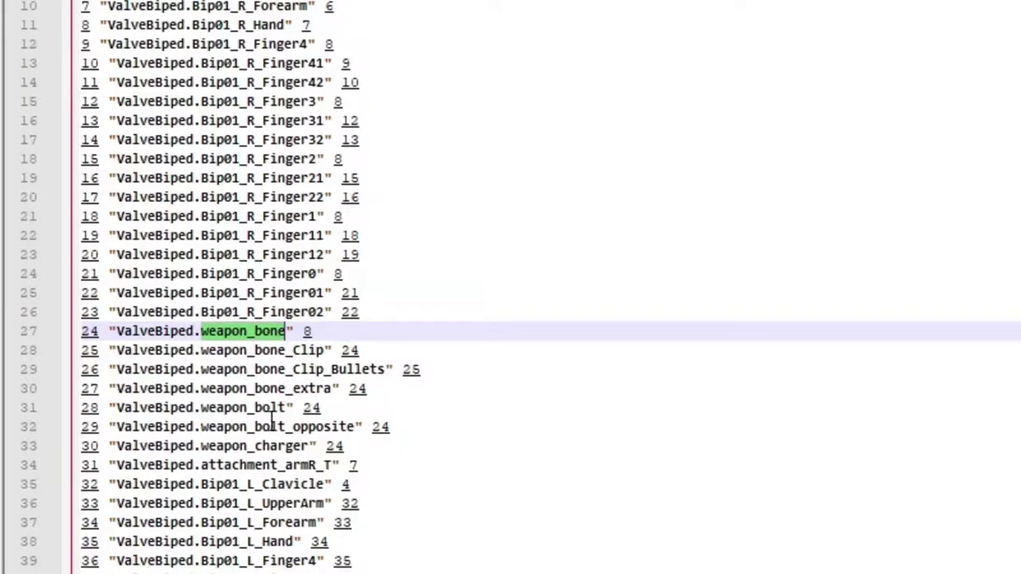
pyautogui.doubleClick(89, 332)
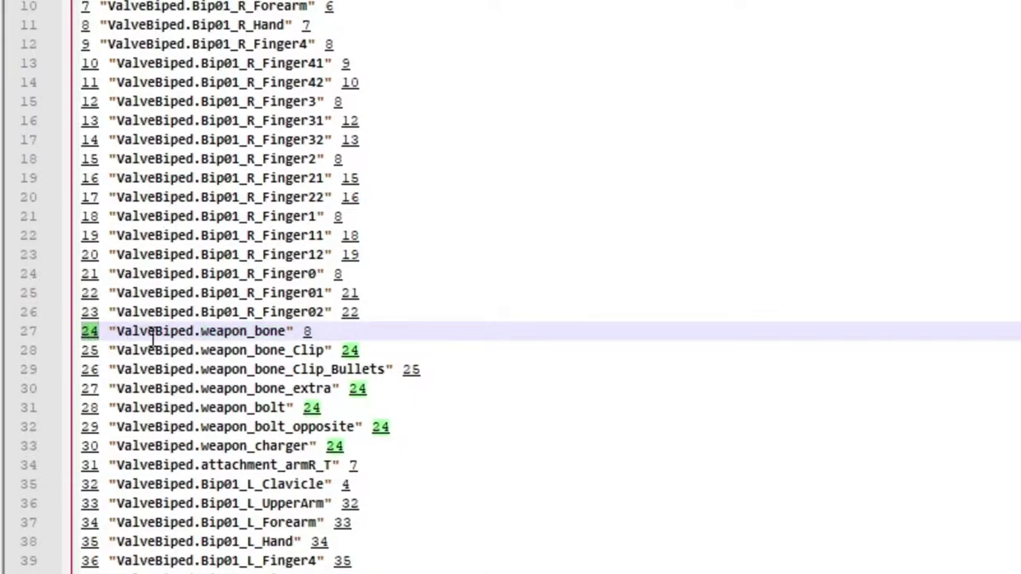
pyautogui.scroll(-11, 151, 332)
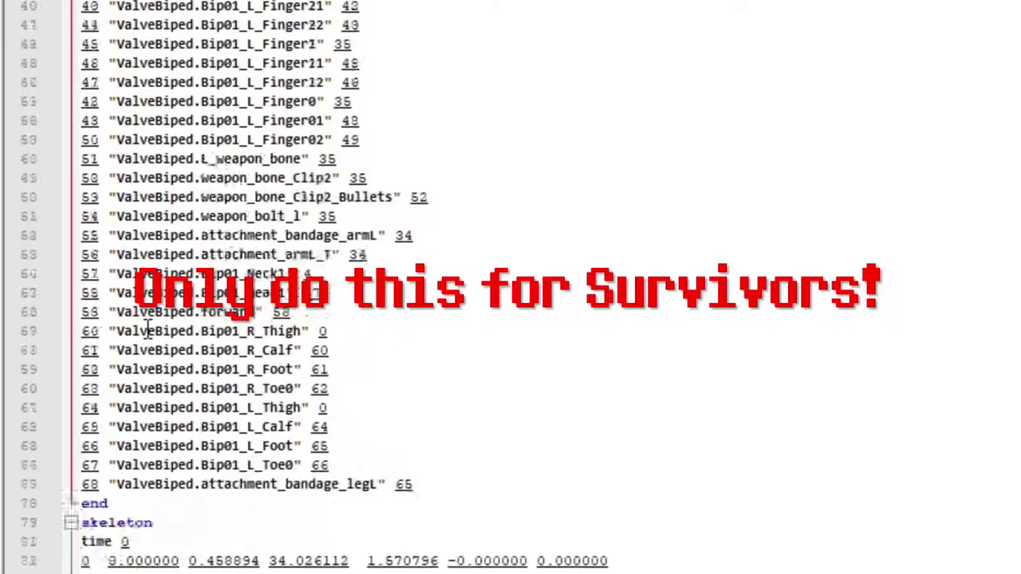
pyautogui.scroll(-11, 147, 332)
pyautogui.moveTo(117, 388); pyautogui.dragTo(369, 391)
pyautogui.write('0 0 0')
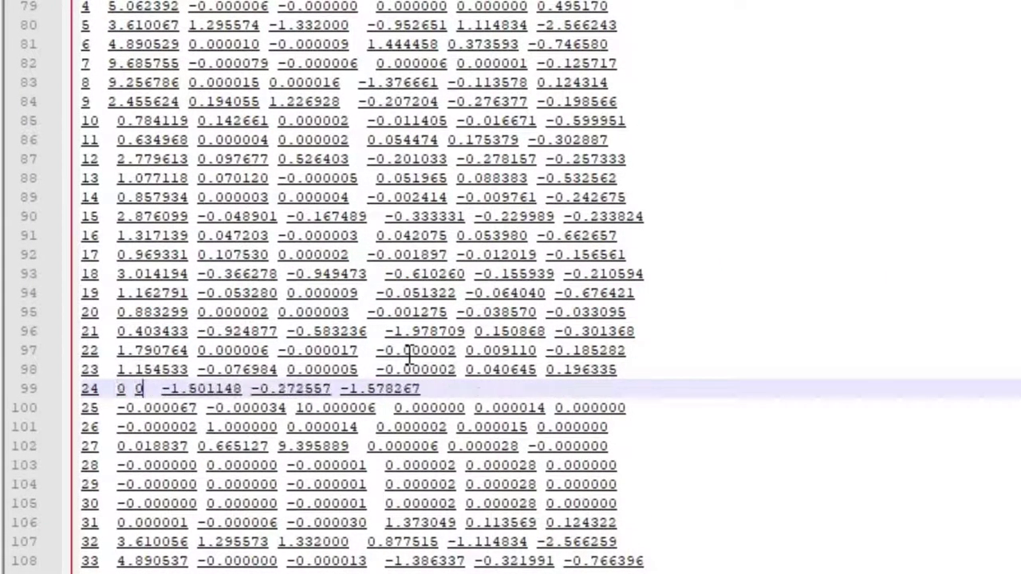
# Step: Delete the entire time 1 block above the final end line in rochelle_base.smd, and close the file
pyautogui.scroll(-7, 237, 341)
pyautogui.scroll(-9, 238, 340)
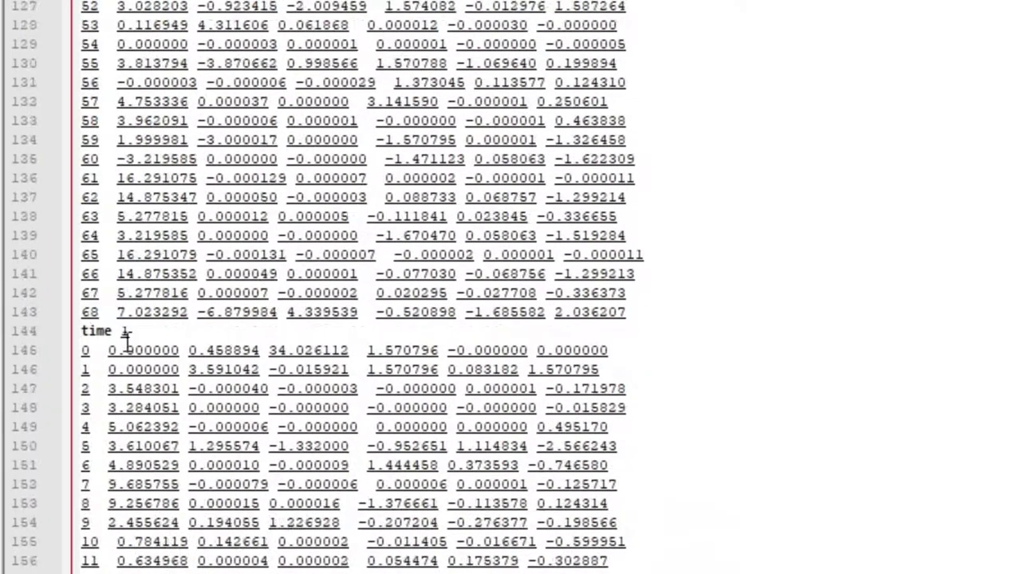
pyautogui.click(132, 330)
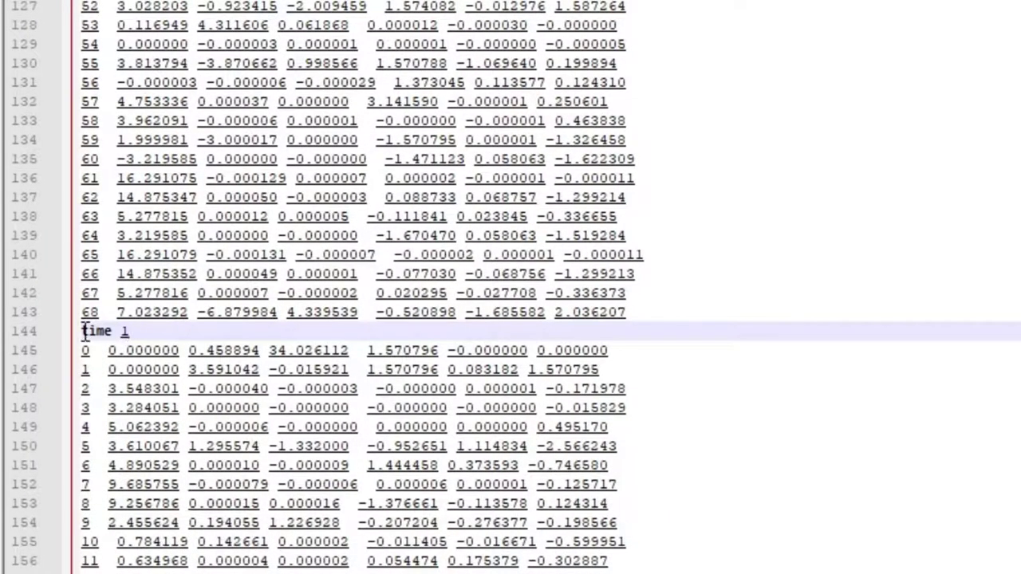
pyautogui.scroll(-20, 173, 353)
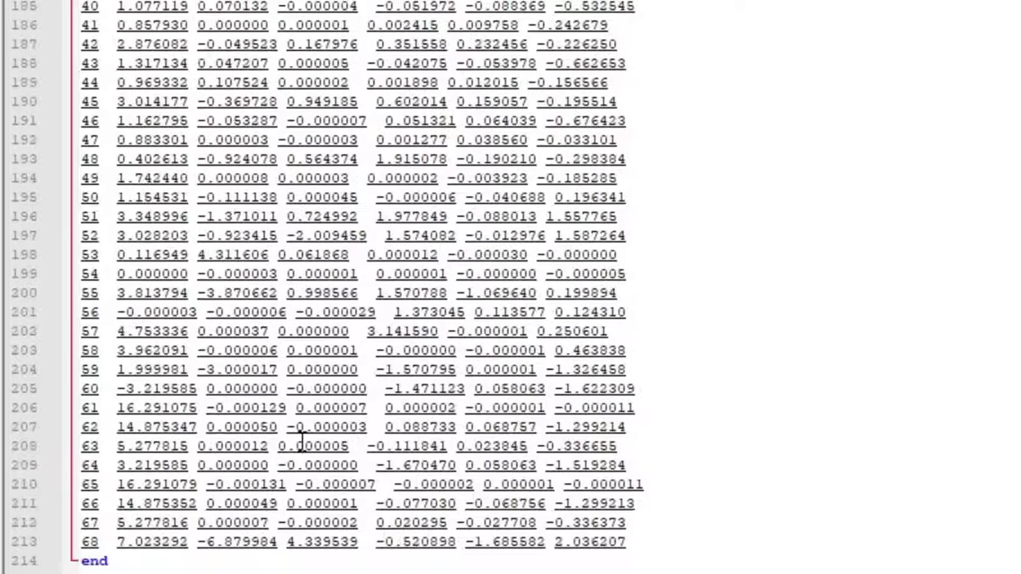
pyautogui.keyDown('shift'); pyautogui.click(630, 542); pyautogui.keyUp('shift')
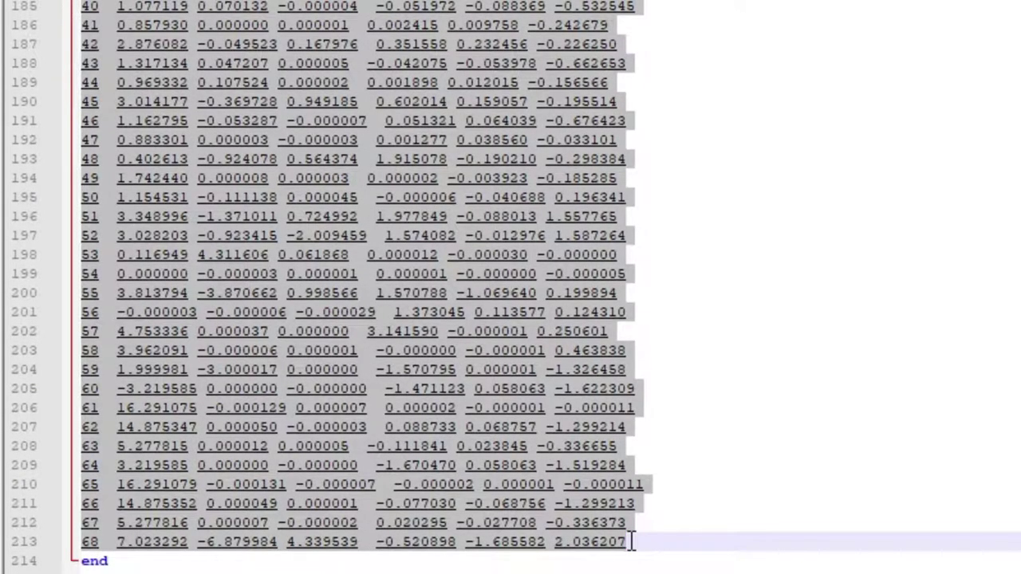
pyautogui.press('Delete')
pyautogui.scroll(20, 428, 524)
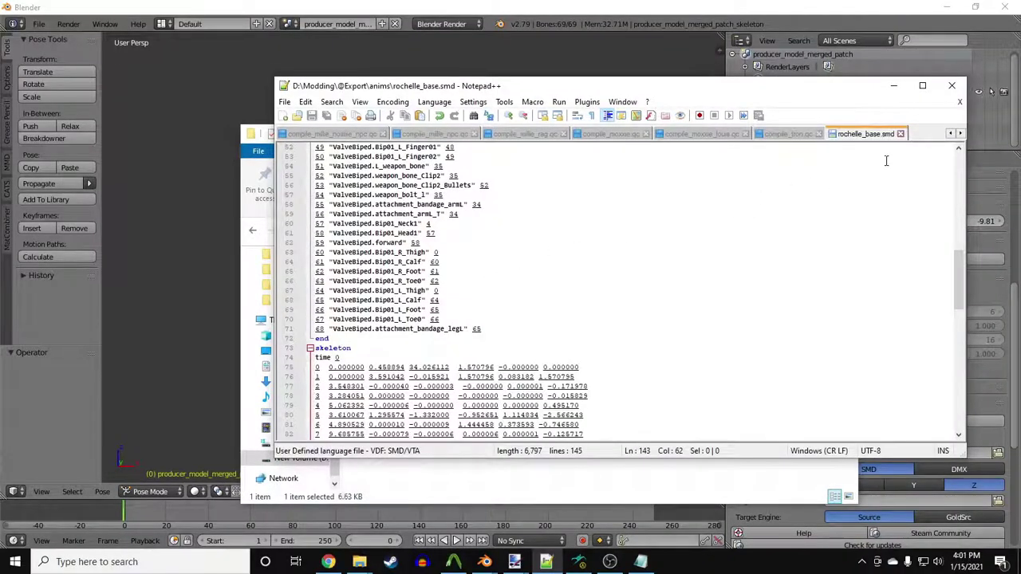
pyautogui.click(900, 133)
pyautogui.click(893, 85)
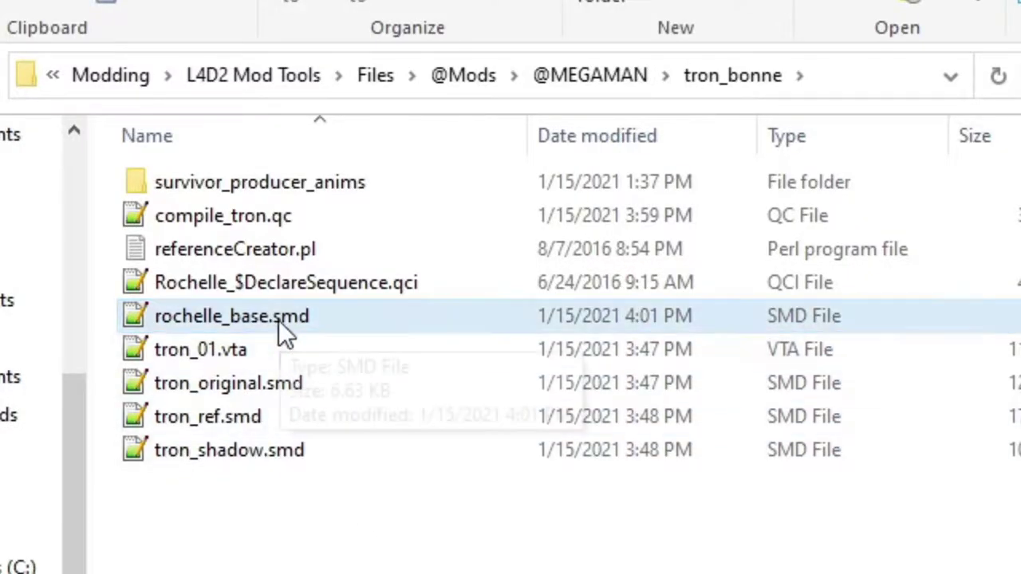
# Step: Open a command prompt in the tron_bonne folder and run perl referenceCreator.pl rochelle_base.smd tron_ref.smd
pyautogui.click(279, 319)
pyautogui.keyDown('ctrl'); pyautogui.click(248, 418); pyautogui.keyUp('ctrl')
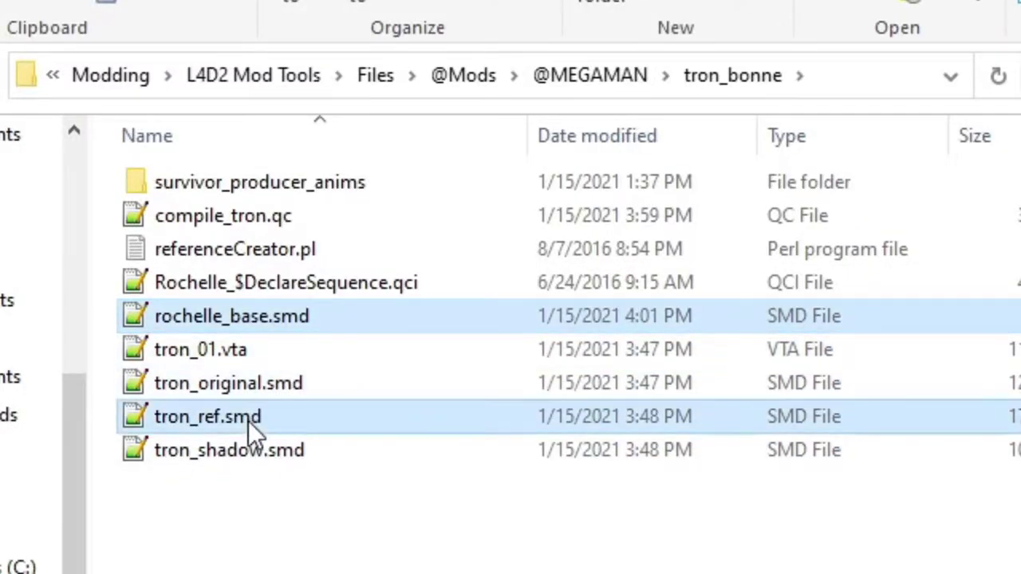
pyautogui.click(292, 535)
pyautogui.click(862, 80)
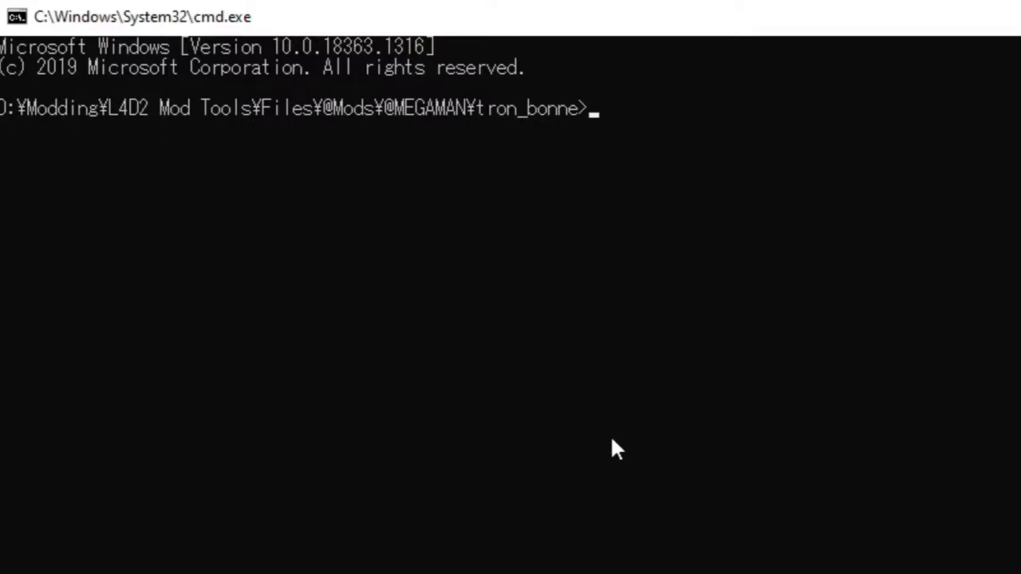
pyautogui.write('perl ')
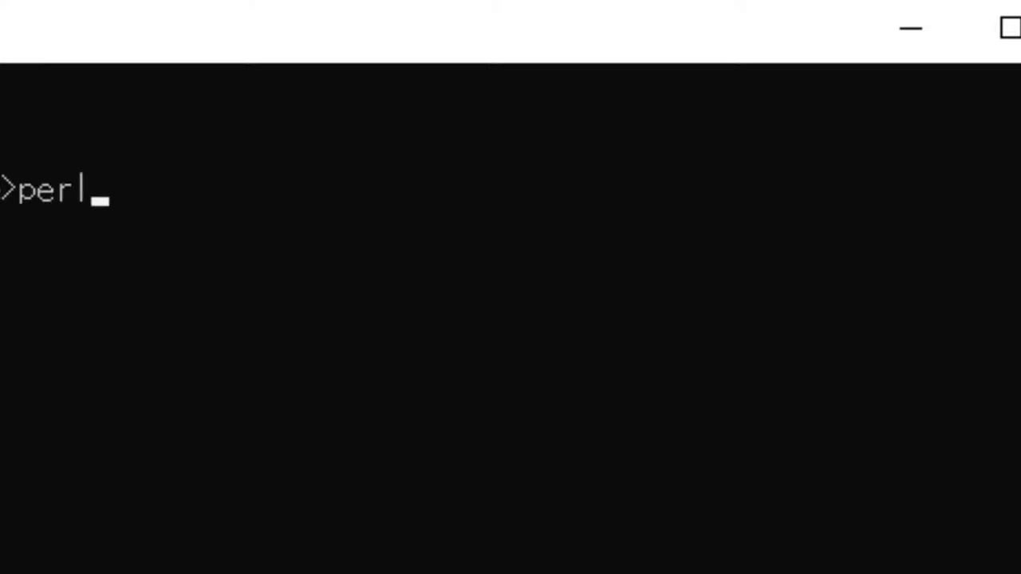
pyautogui.write('referenceCr')
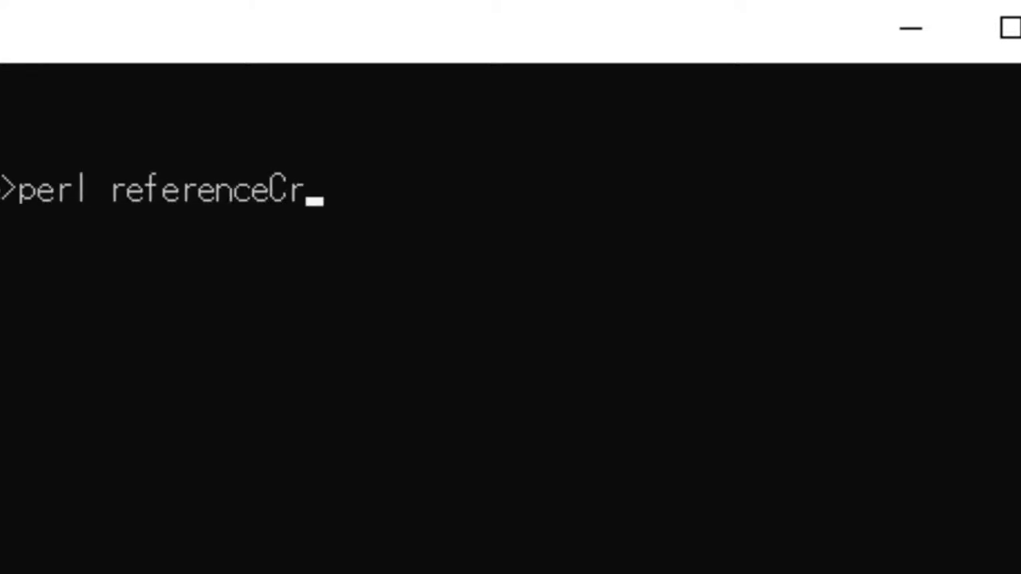
pyautogui.write('eator.pl roche')
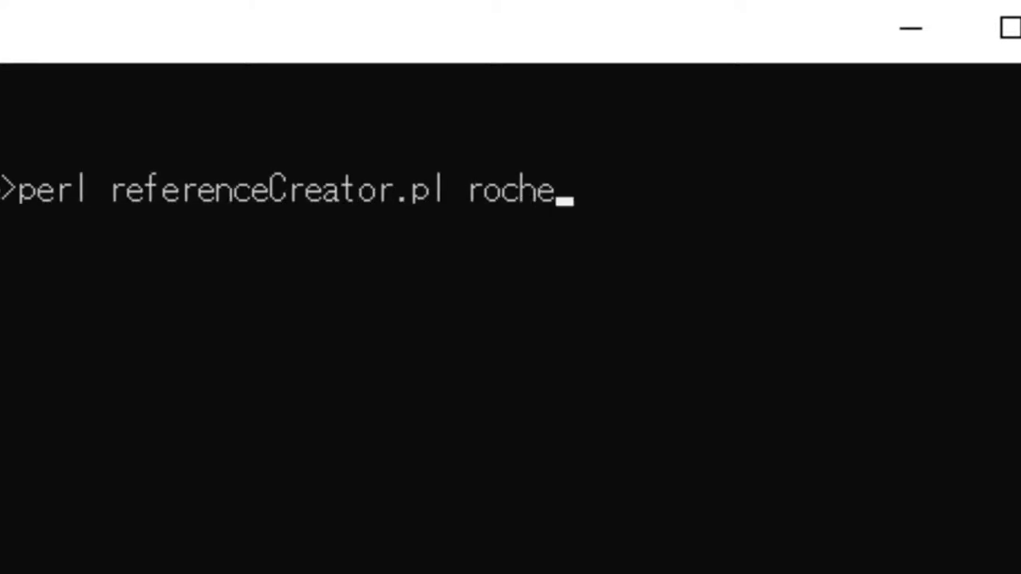
pyautogui.write('lle_base.sm')
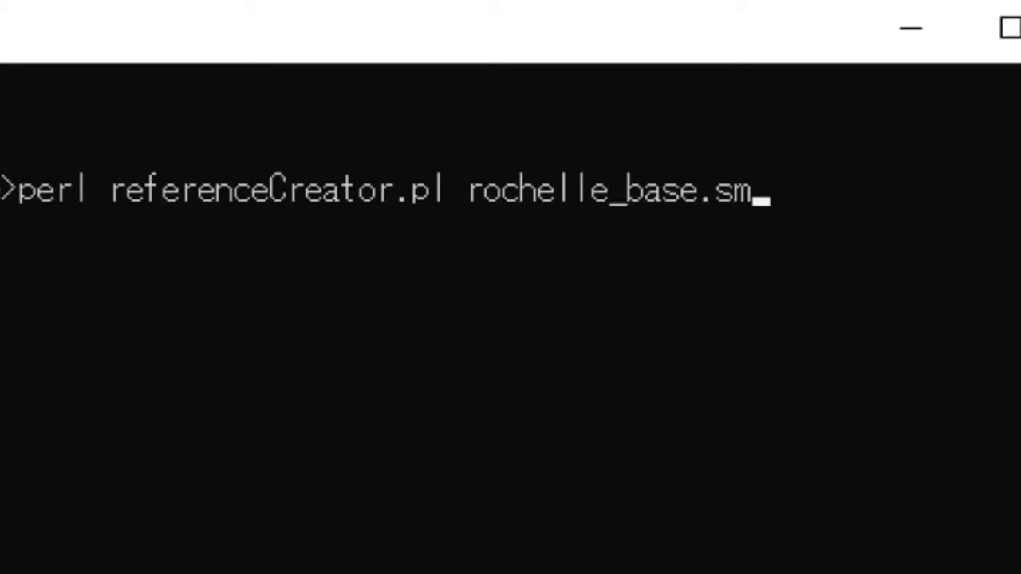
pyautogui.write('d tron_ref.smd')
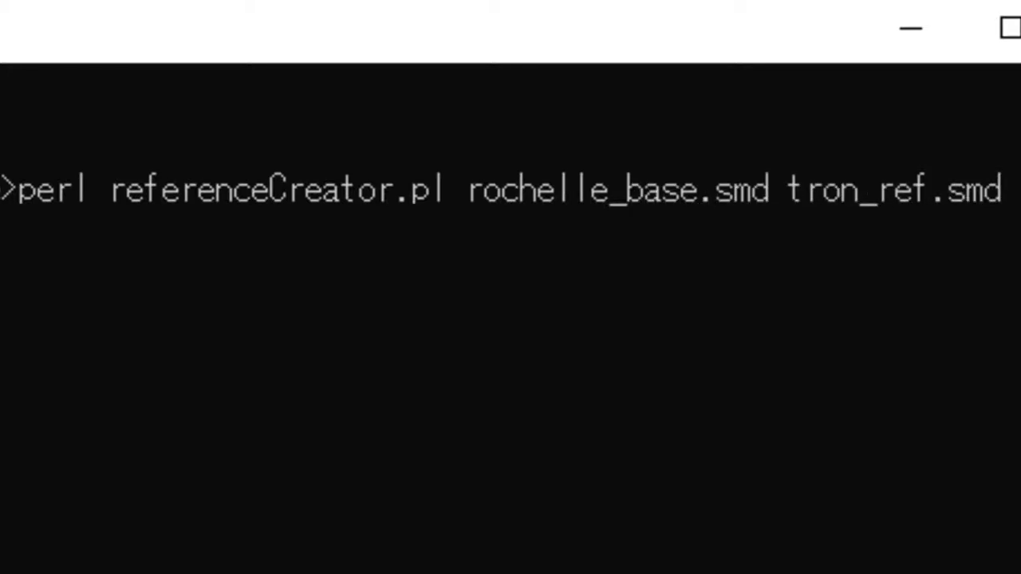
pyautogui.press('Return')
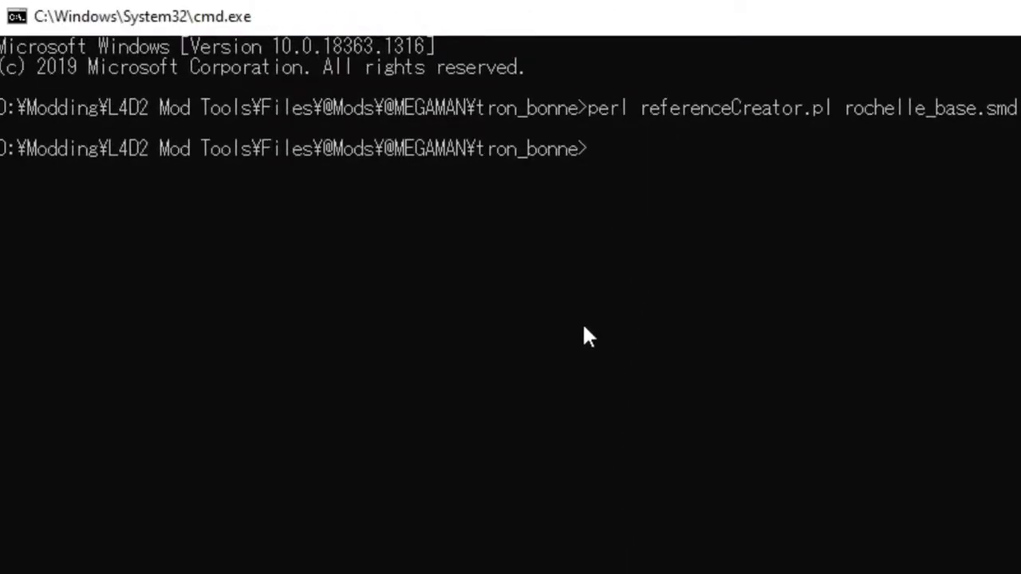
# Step: Switch to Blender and import rochelle_base.smd from the tron_bonne folder onto the skeleton as a Source Engine file
pyautogui.hotkey('alt', 'Tab')
pyautogui.click(427, 398)
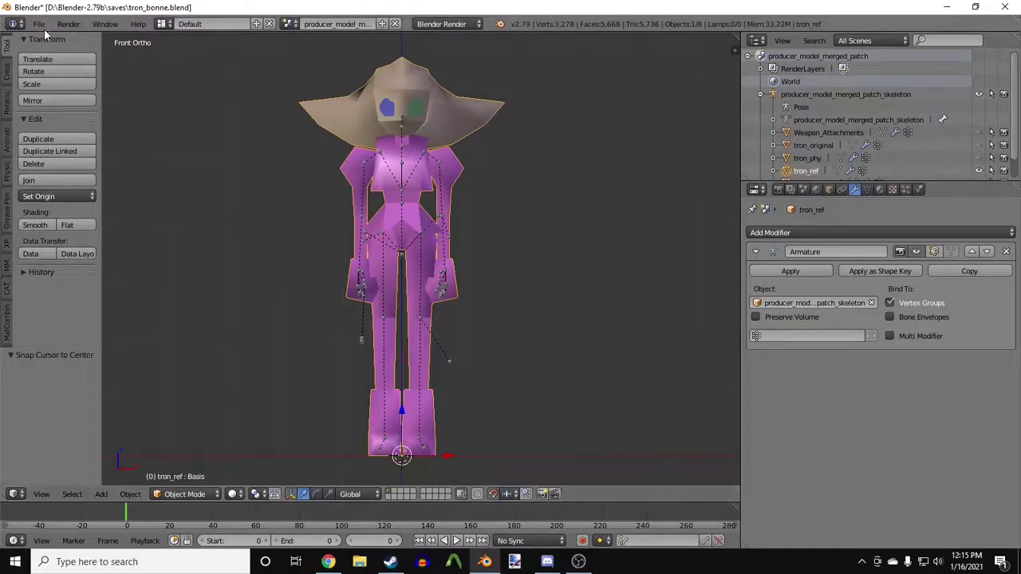
pyautogui.click(42, 25)
pyautogui.moveTo(92, 267)
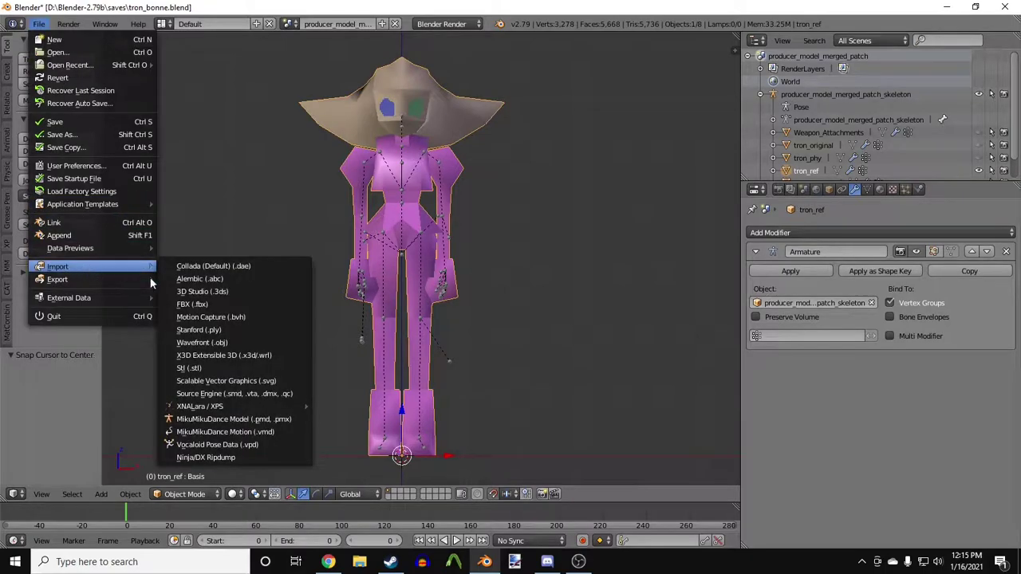
pyautogui.click(197, 392)
pyautogui.click(41, 245)
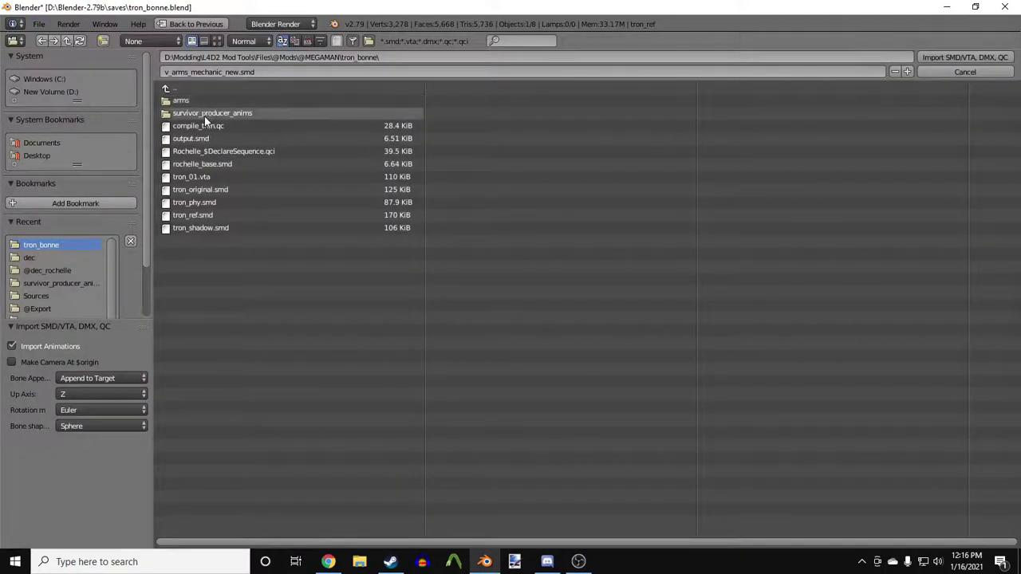
pyautogui.click(231, 165)
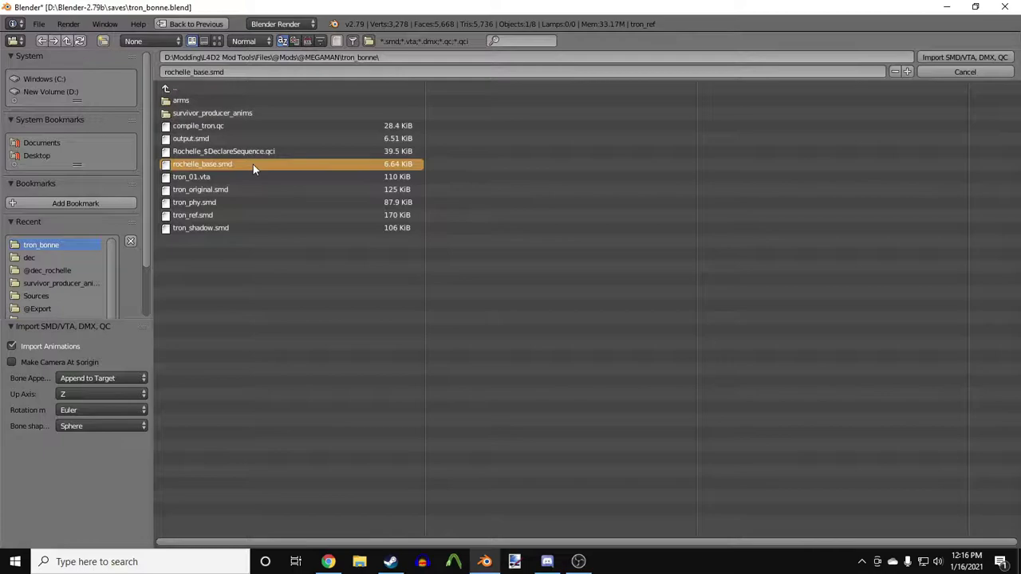
pyautogui.click(939, 60)
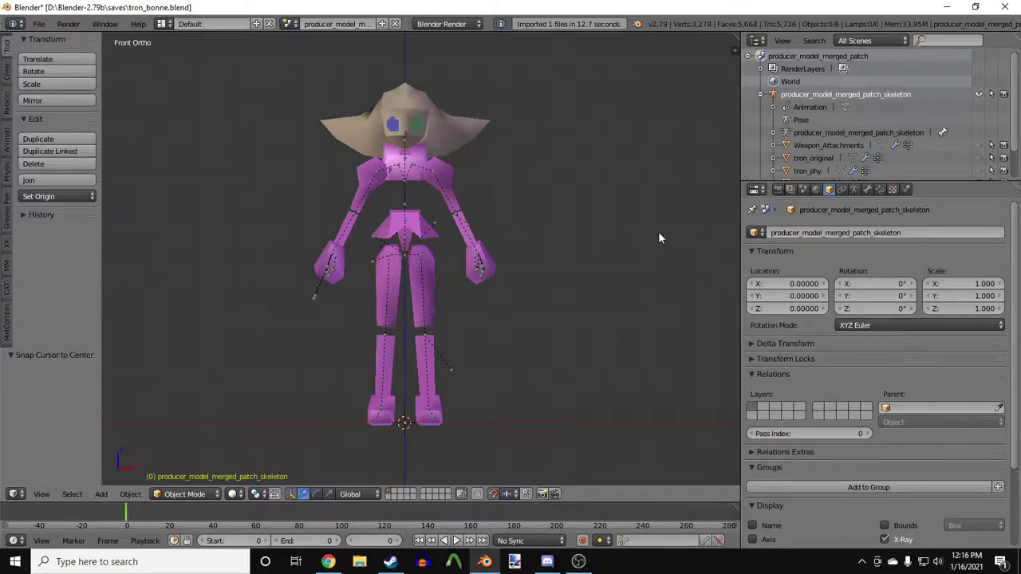
# Step: Enter Pose Mode on the producer_model_merged_patch_skeleton, select all its bones and clear their pose rotation
pyautogui.hotkey('ctrl', 'Tab')
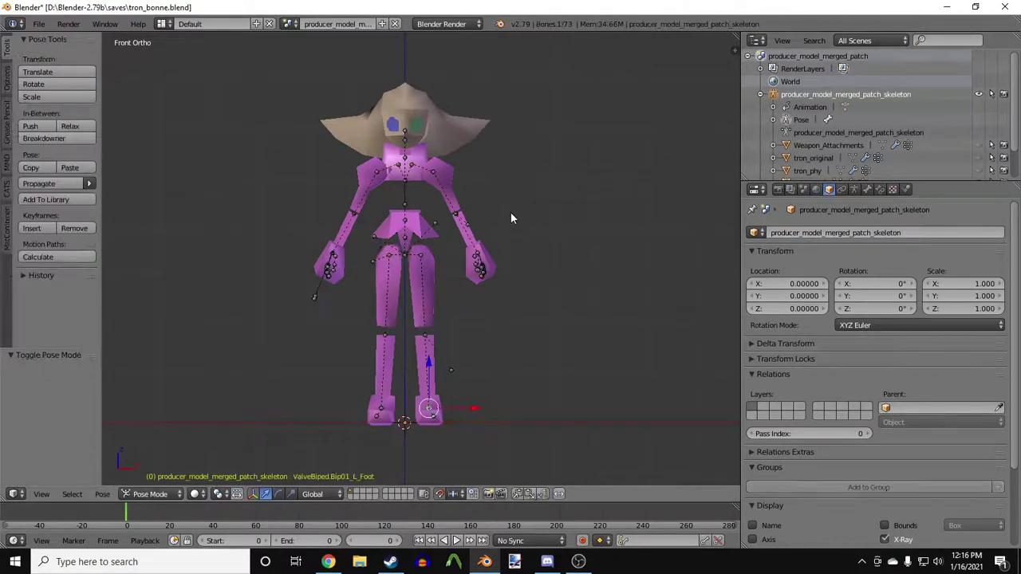
pyautogui.press('a')
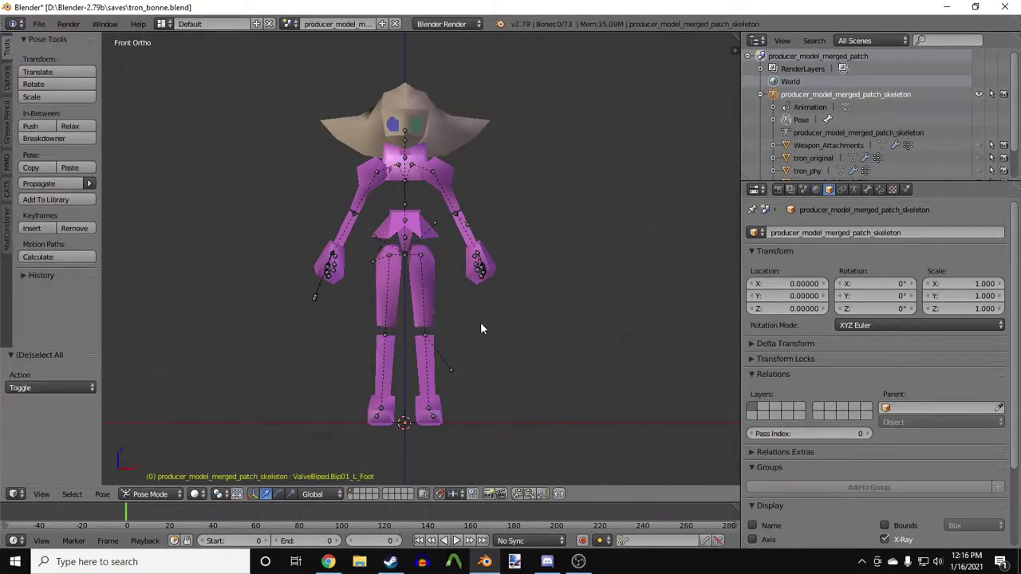
pyautogui.press('a')
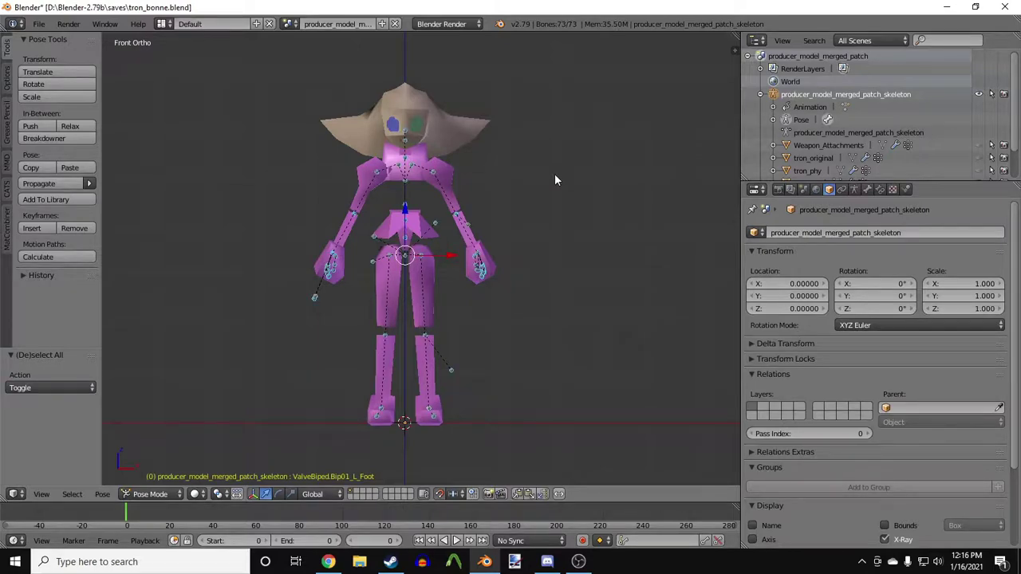
pyautogui.hotkey('alt', 'r')
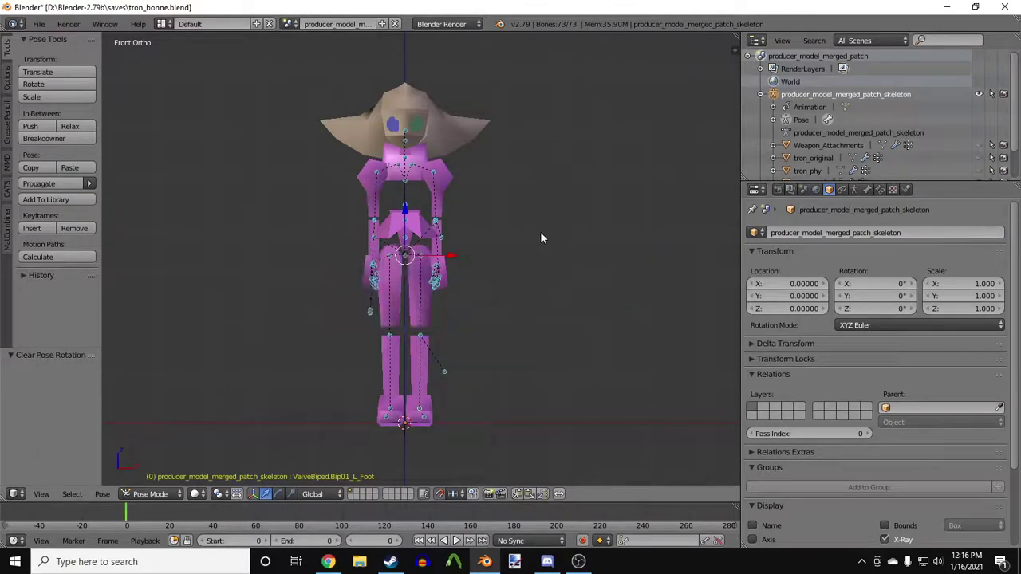
pyautogui.press('KP_3')
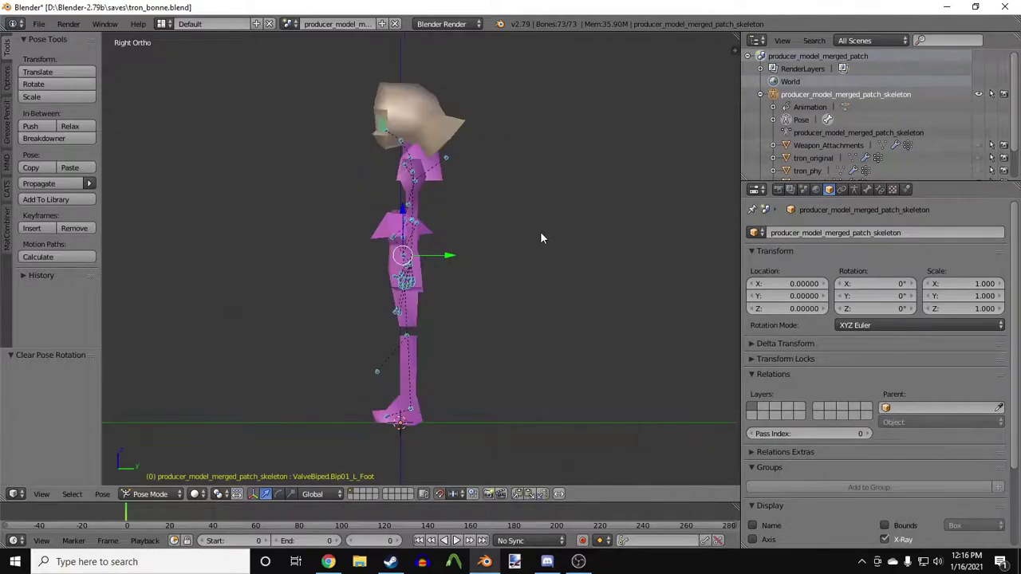
pyautogui.press('KP_1')
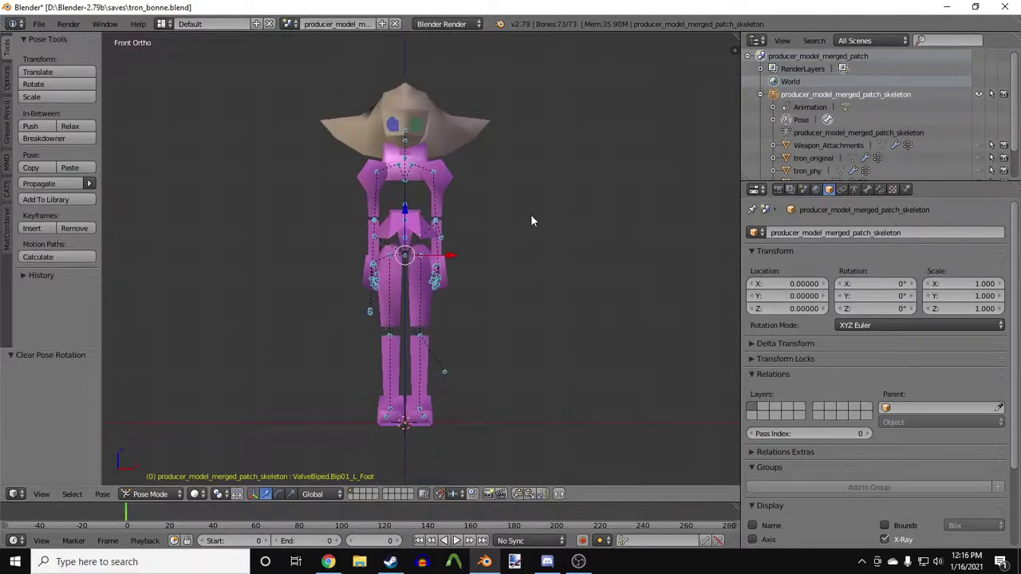
# Step: Insert a LocRot keyframe for all selected bones at frame 0
pyautogui.click(867, 189)
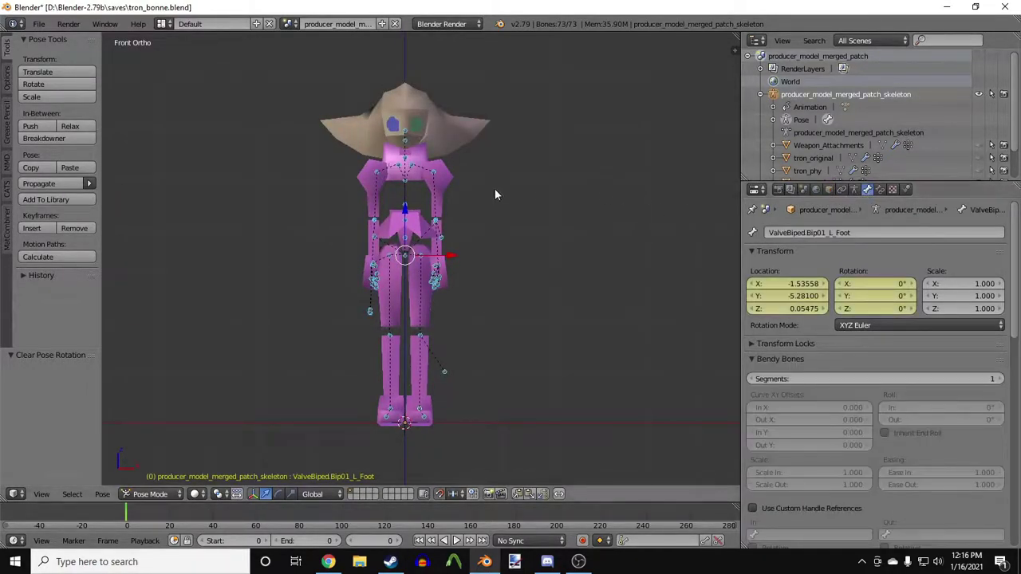
pyautogui.press('i')
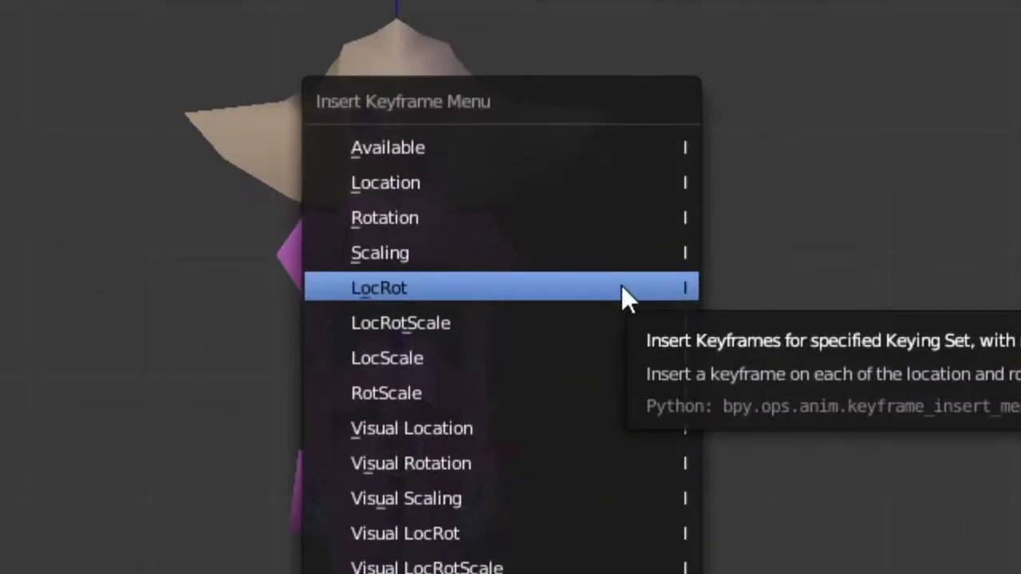
pyautogui.click(622, 288)
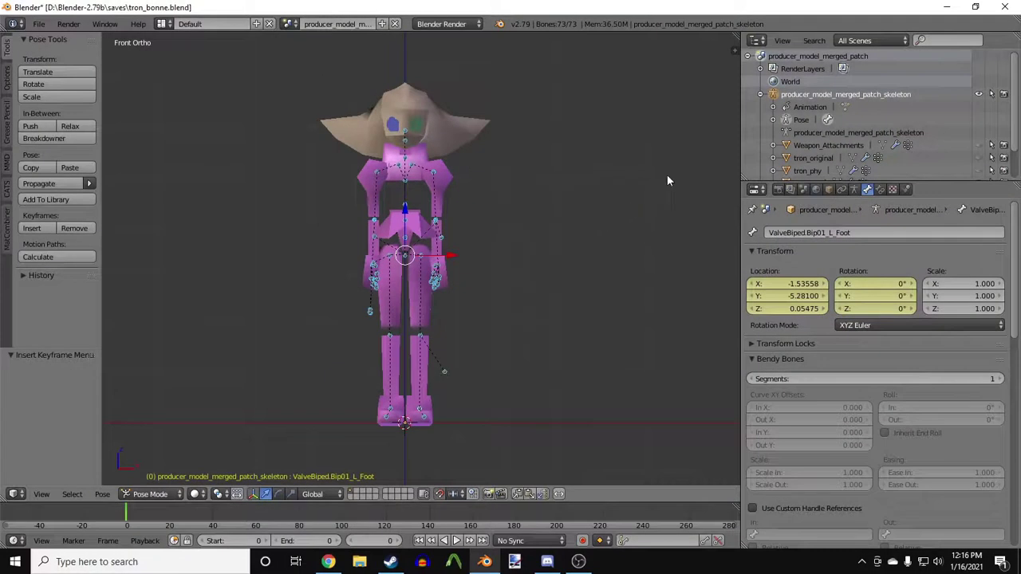
# Step: Rename the skeleton's rochelle_base animation to reference in the outliner
pyautogui.click(773, 107)
pyautogui.doubleClick(523, 288)
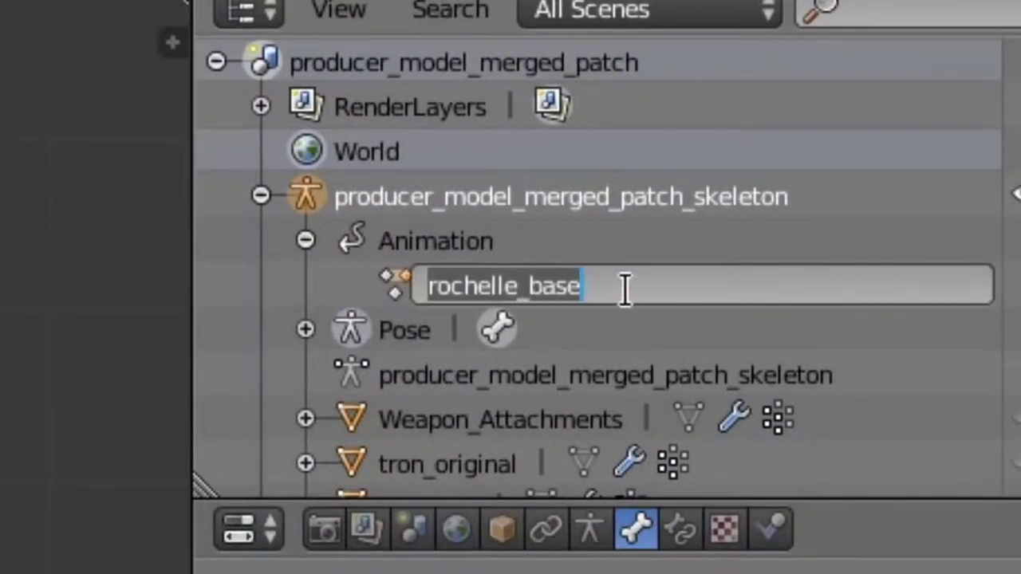
pyautogui.write('refere')
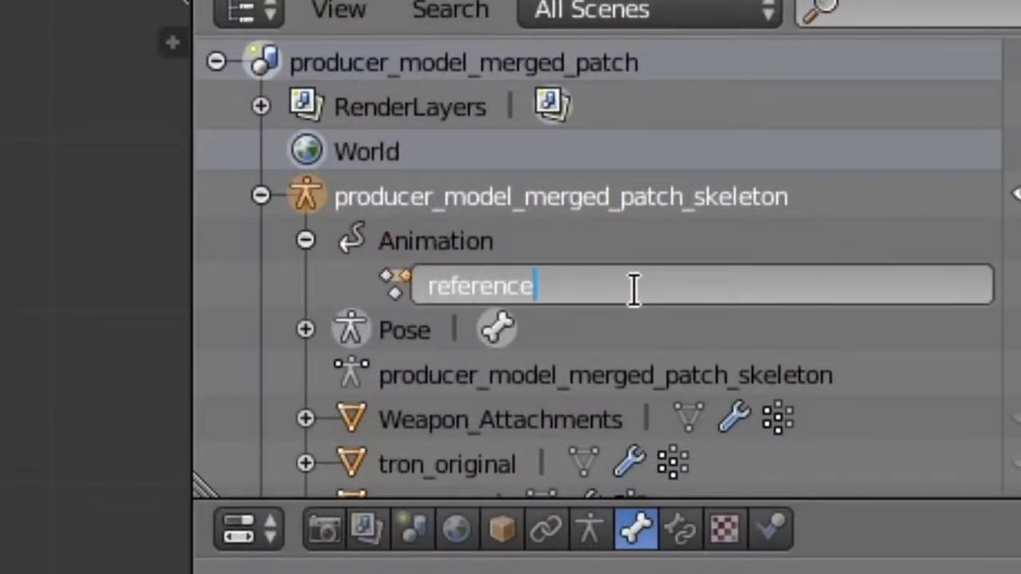
pyautogui.write('nce')
pyautogui.press('Return')
# Step: Import output.smd from the tron_bonne folder, put the skeleton in Pose Mode and open the output animation's name for editing
pyautogui.click(38, 24)
pyautogui.moveTo(71, 267)
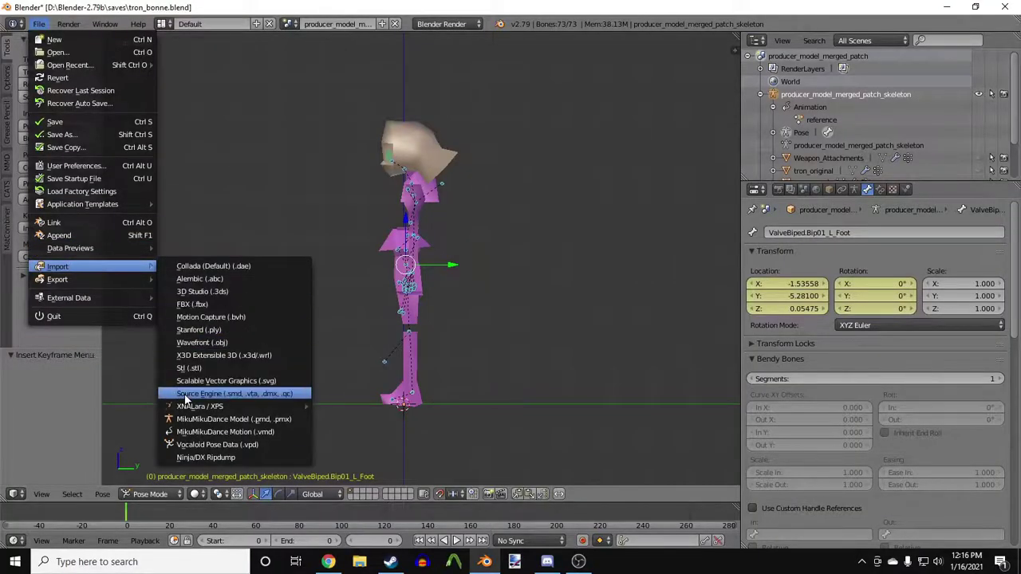
pyautogui.click(186, 397)
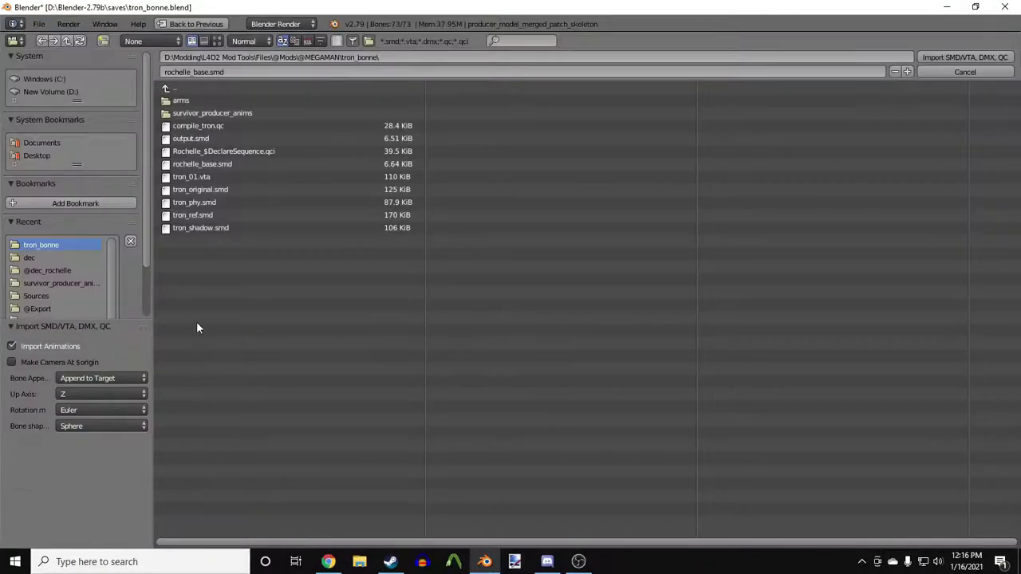
pyautogui.doubleClick(202, 139)
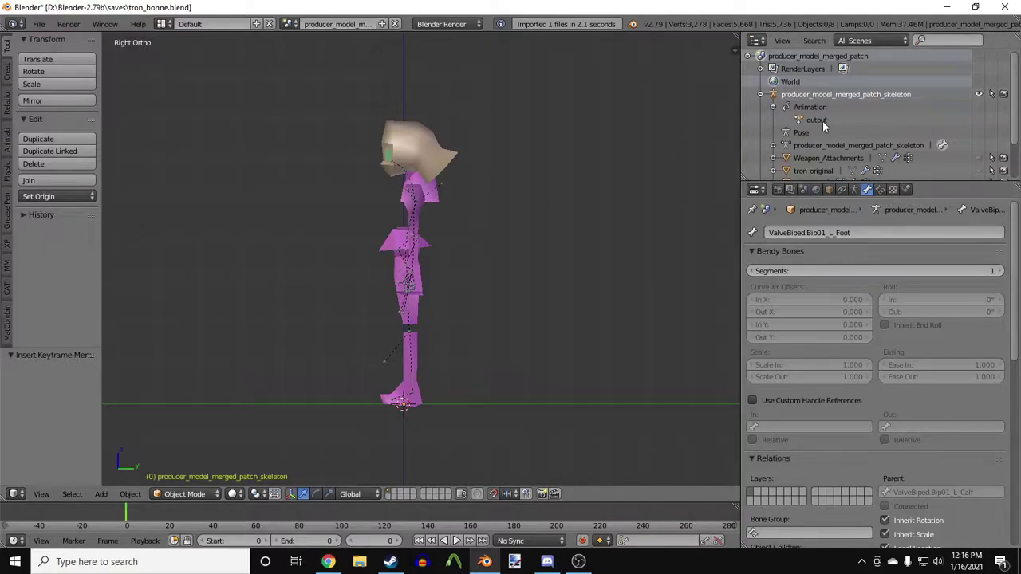
pyautogui.hotkey('ctrl', 'Tab')
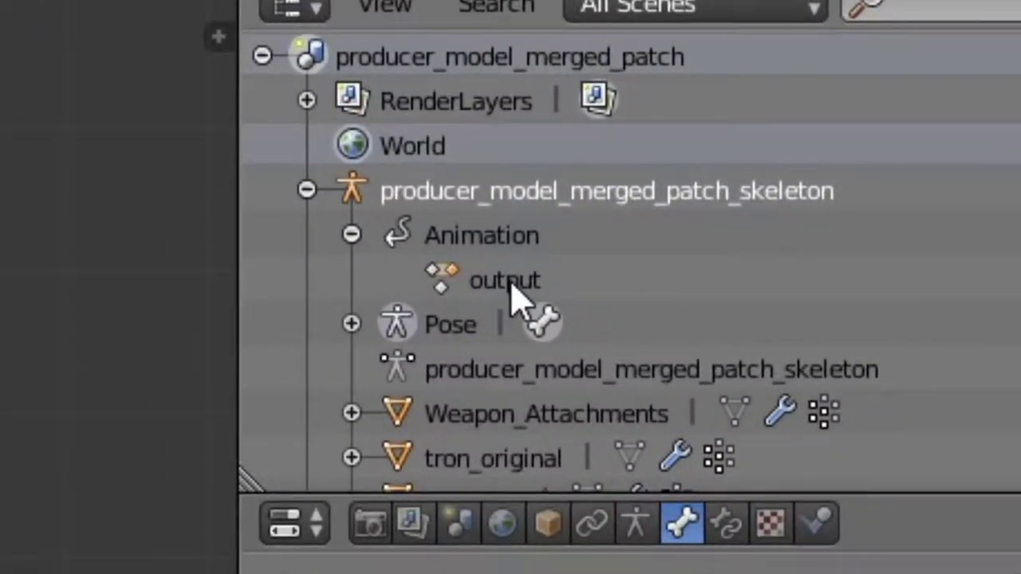
pyautogui.doubleClick(816, 121)
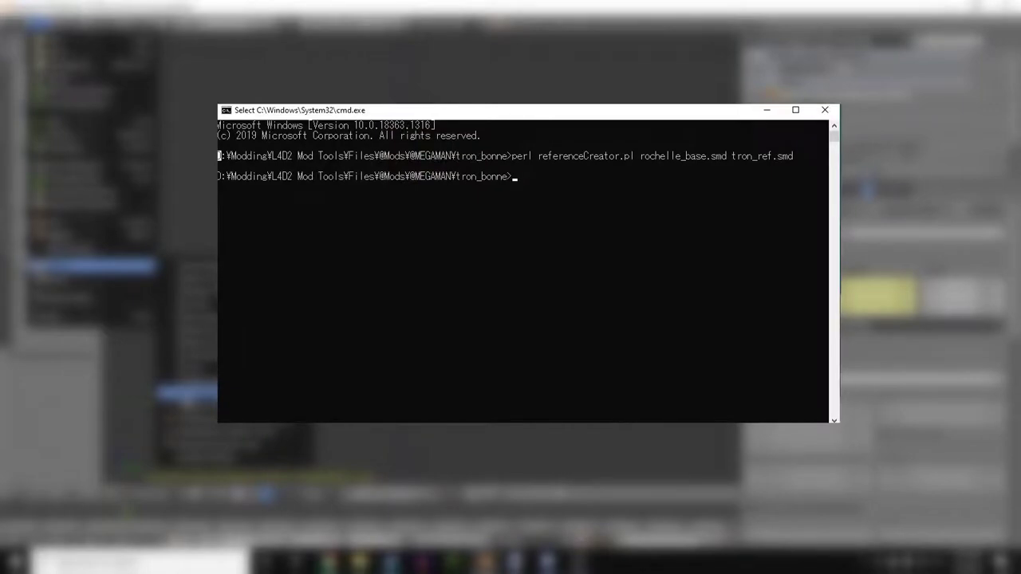
# Step: Switch to the command prompt and rerun the referenceCreator.pl command on rochelle_base.smd and tron_ref.smd
pyautogui.press('Escape')
pyautogui.press('Up')
pyautogui.press('Return')
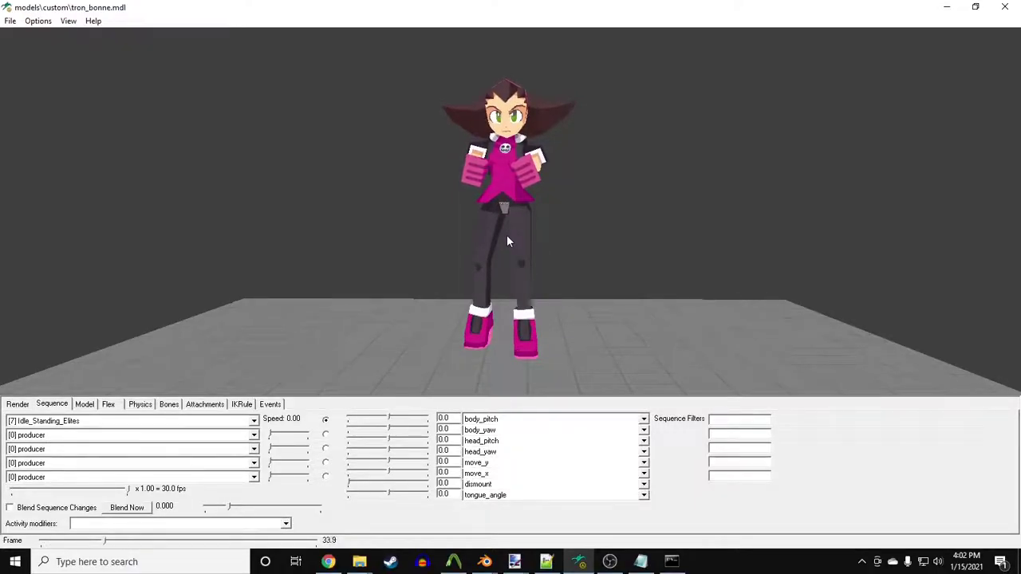
# Step: Examine the compiled tron_bonne.mdl in the model viewer from several angles, including the Idle_Standing_Elites and Idle_Calm_Elites sequences
pyautogui.scroll(7, 507, 240)
pyautogui.moveTo(565, 209); pyautogui.dragTo(748, 204)
pyautogui.moveTo(749, 204); pyautogui.dragTo(519, 215, button='right')
pyautogui.scroll(-8, 558, 264)
pyautogui.moveTo(518, 214); pyautogui.dragTo(514, 237)
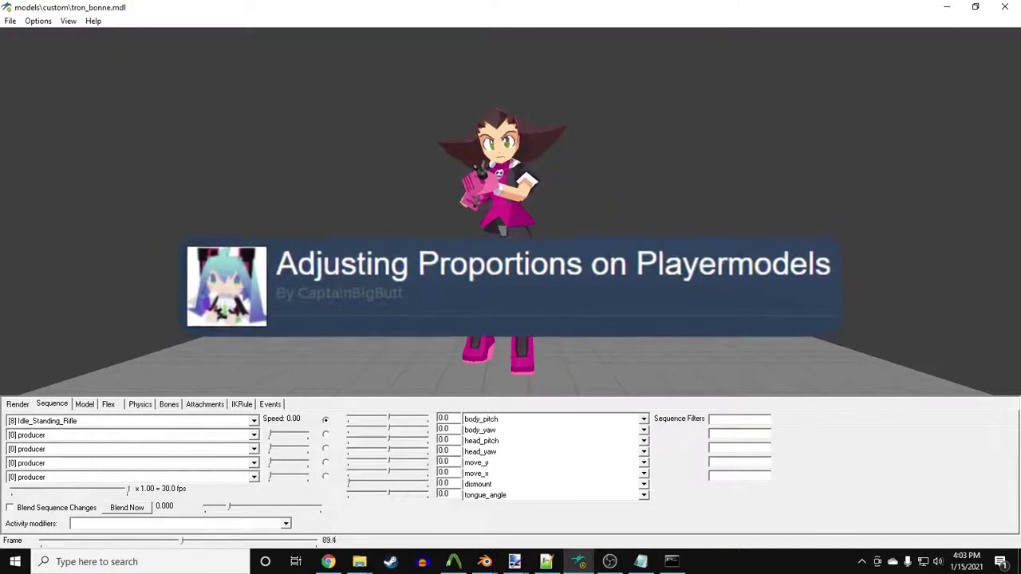
pyautogui.press('Up')
pyautogui.moveTo(535, 213); pyautogui.dragTo(535, 214)
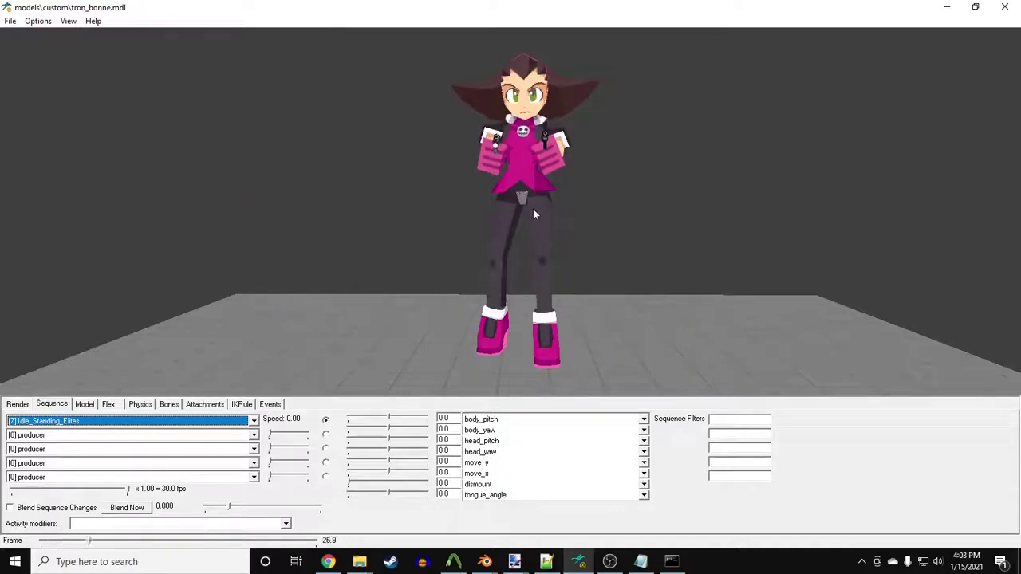
pyautogui.press('Up')
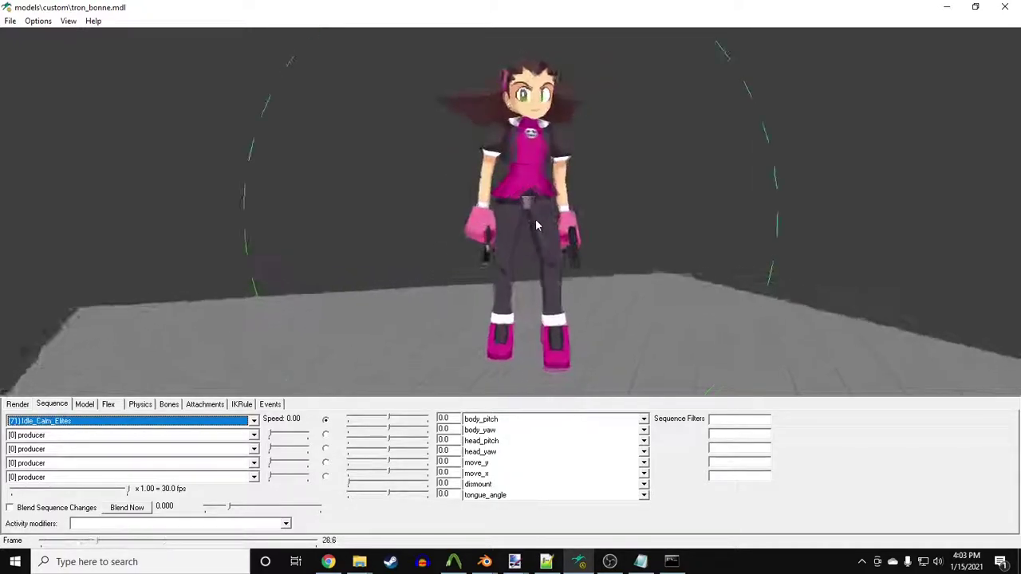